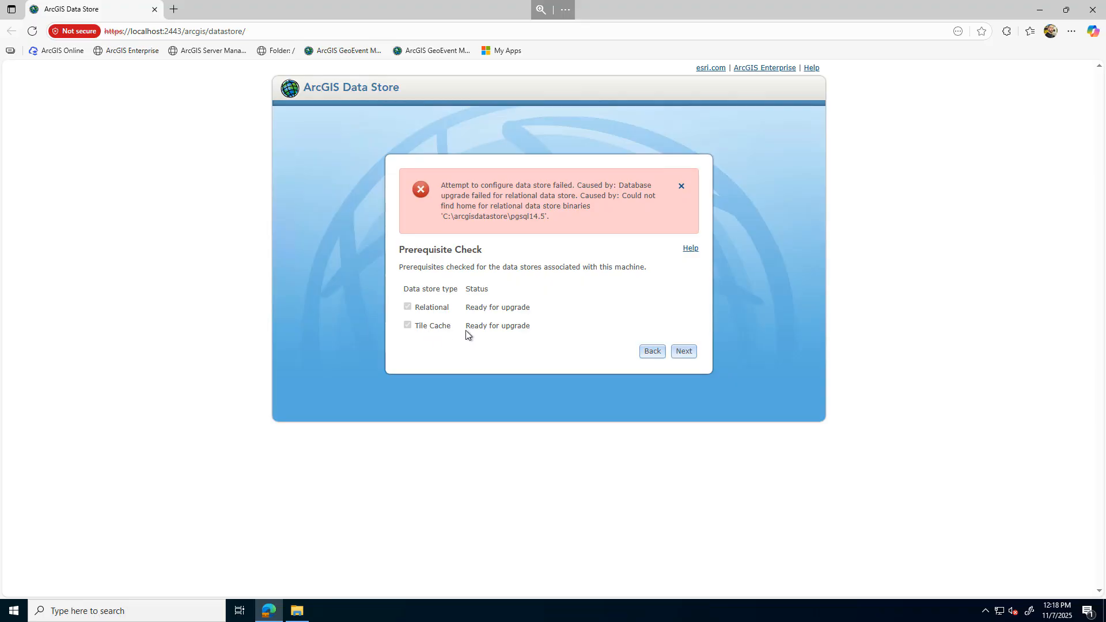
pyautogui.moveTo(530, 310); pyautogui.dragTo(412, 312)
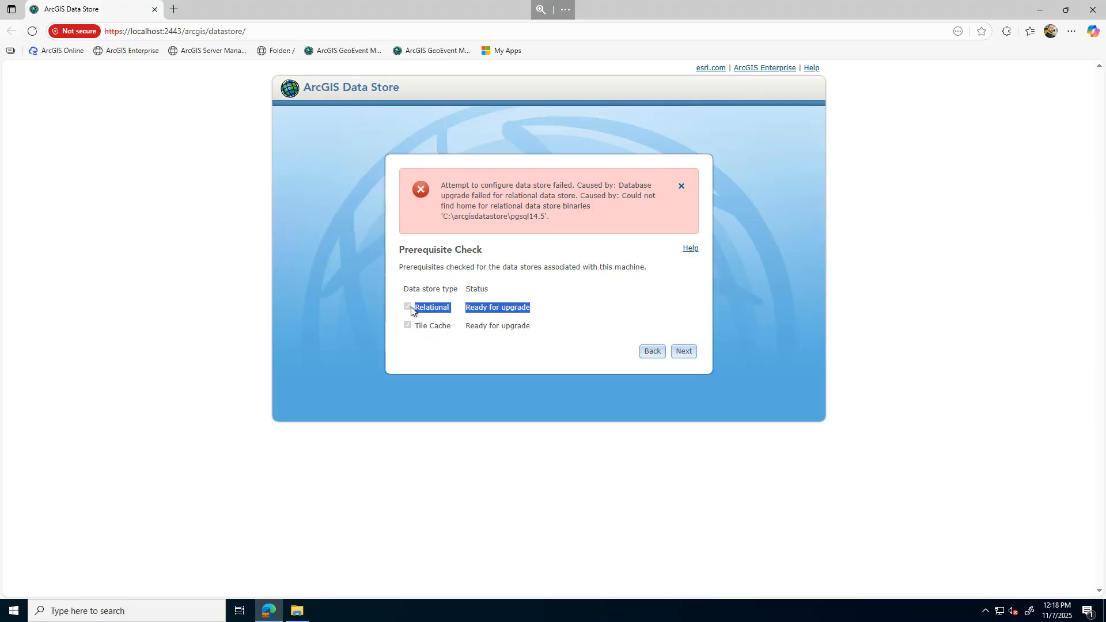
pyautogui.click(568, 298)
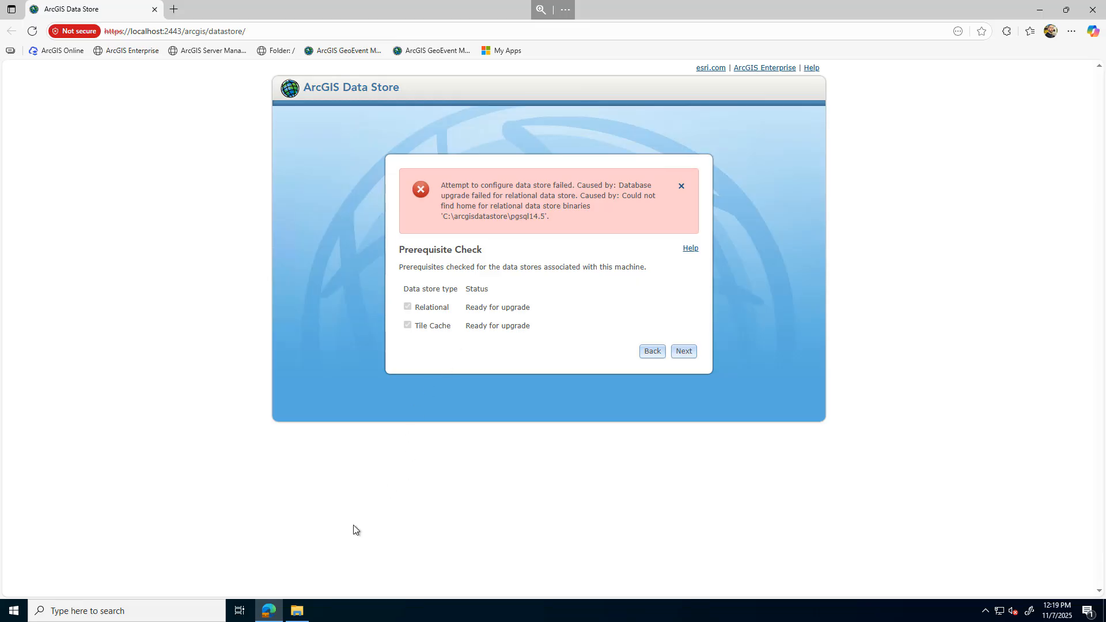
# Open File Explorer and browse C:\arcgisdatastore\backup\relational\dbbackup
pyautogui.click(300, 614)
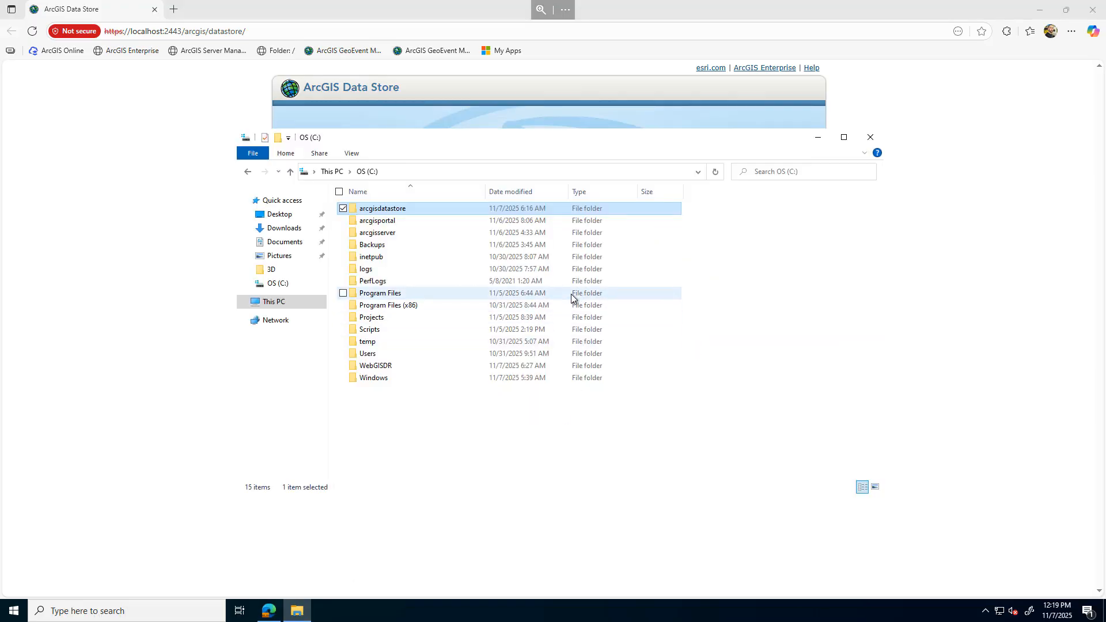
pyautogui.doubleClick(391, 213)
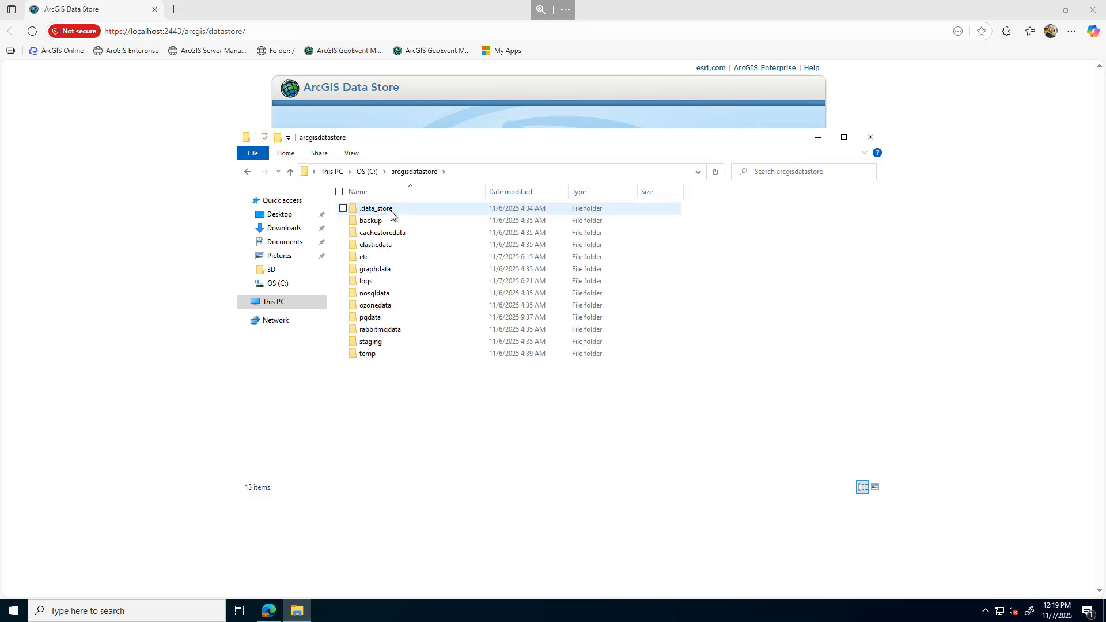
pyautogui.doubleClick(372, 223)
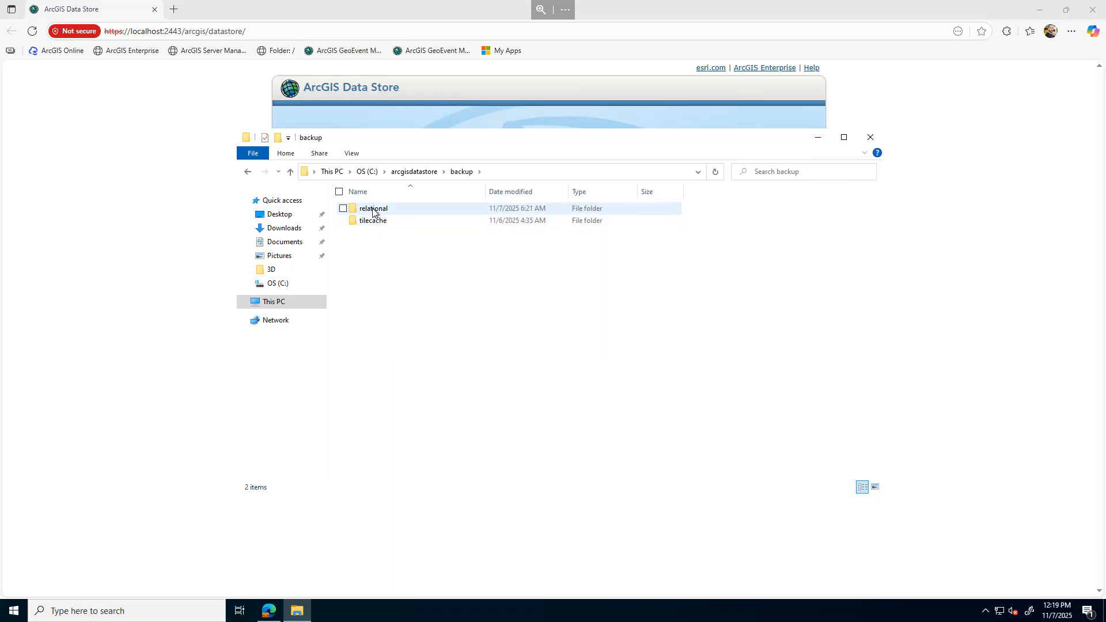
pyautogui.doubleClick(373, 211)
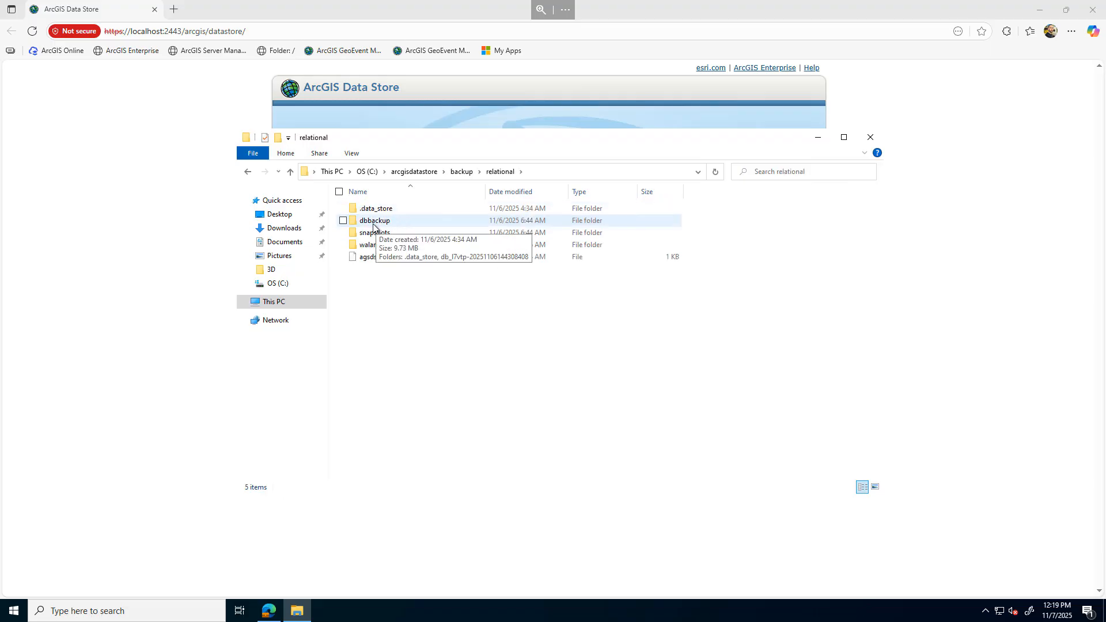
pyautogui.doubleClick(377, 222)
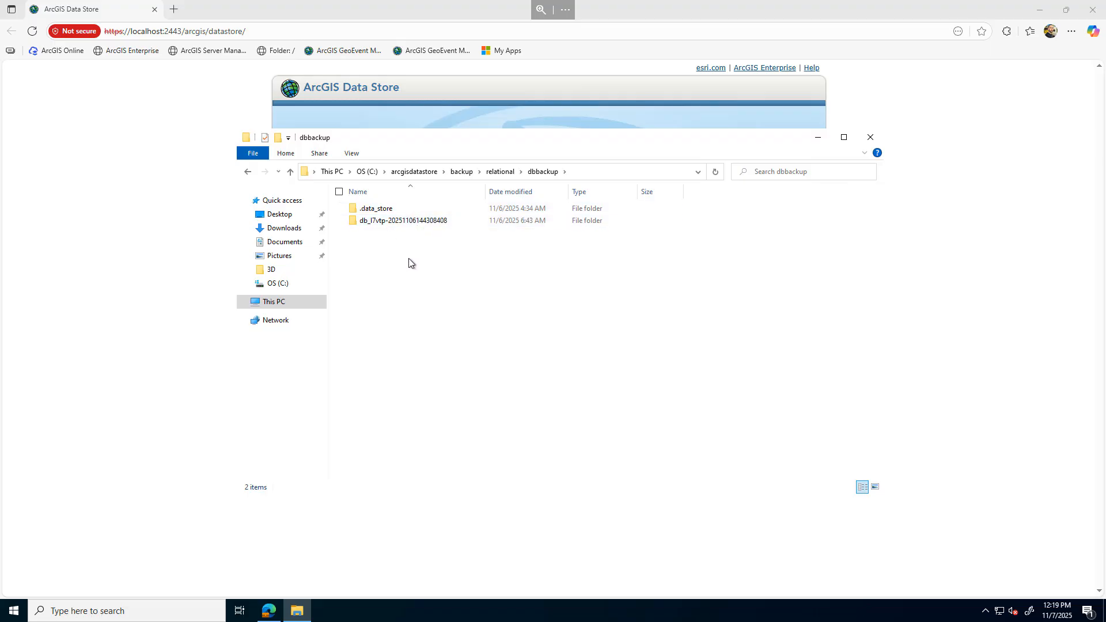
pyautogui.click(367, 172)
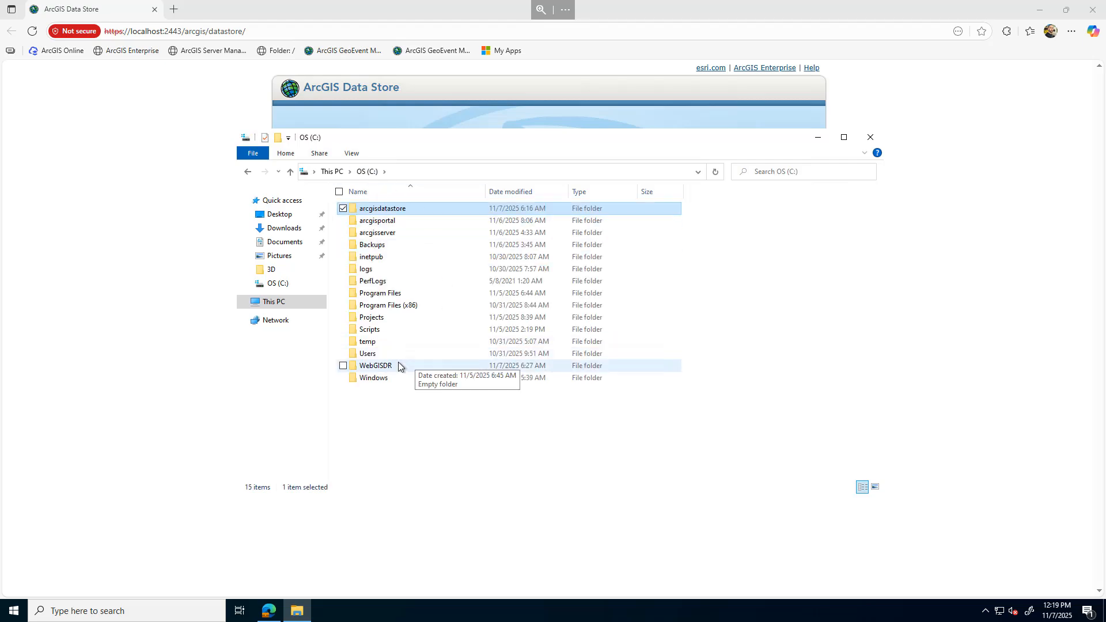
pyautogui.click(383, 369)
pyautogui.doubleClick(384, 369)
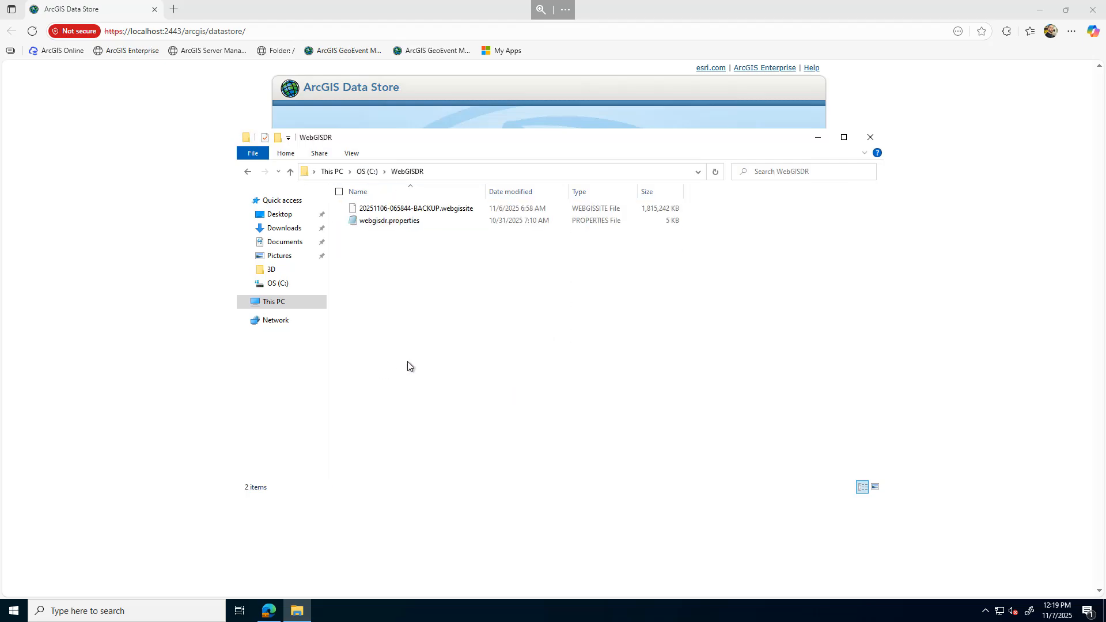
pyautogui.click(403, 211)
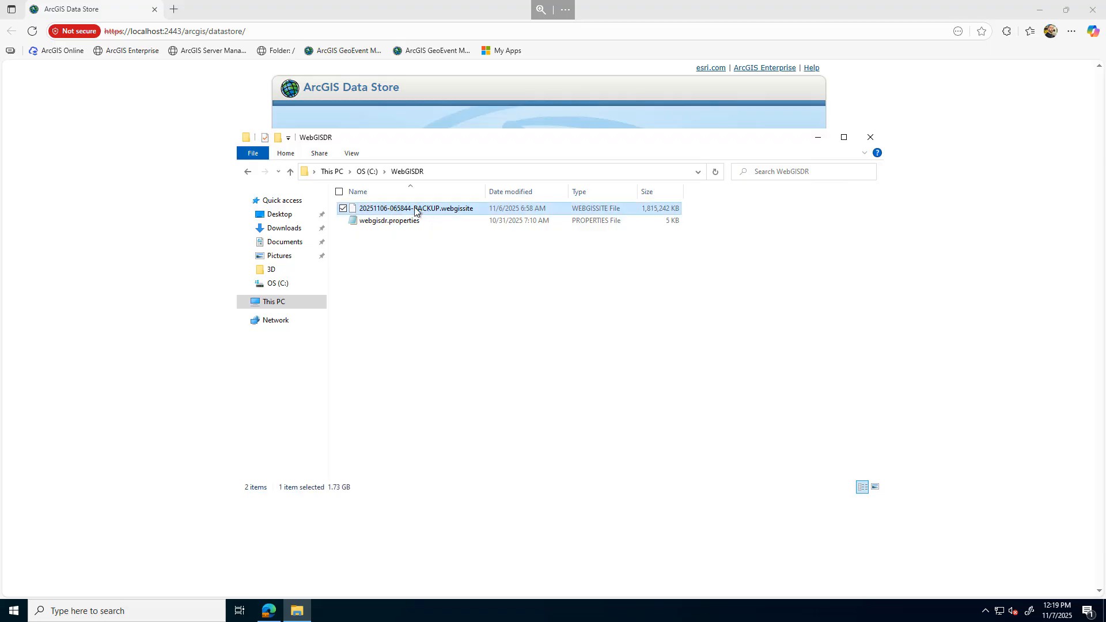
pyautogui.rightClick(415, 211)
pyautogui.moveTo(276, 245)
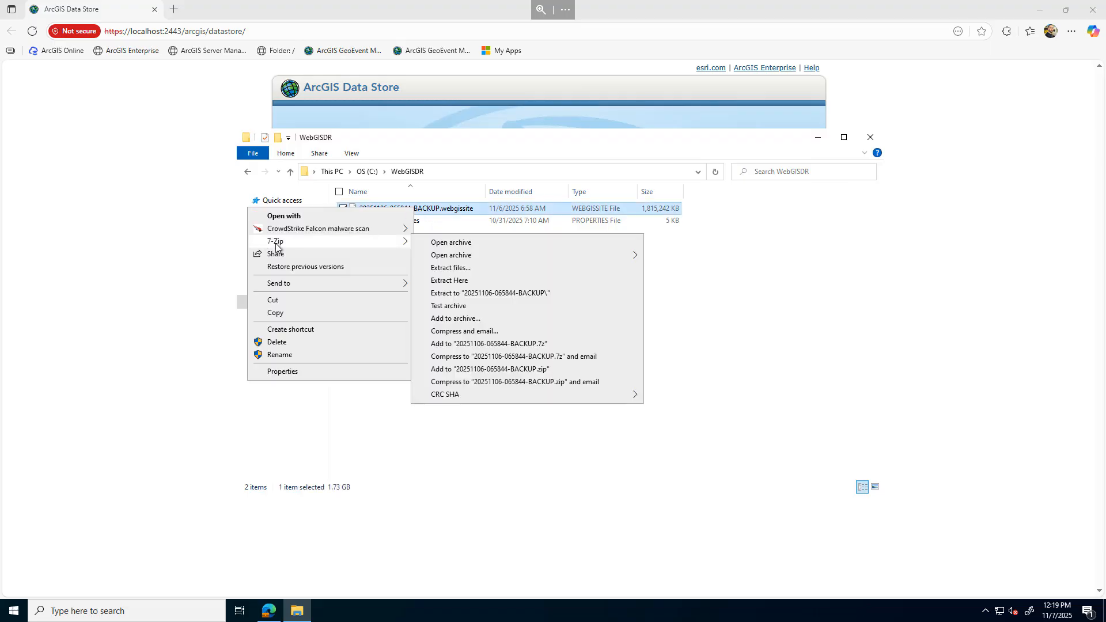
pyautogui.click(436, 280)
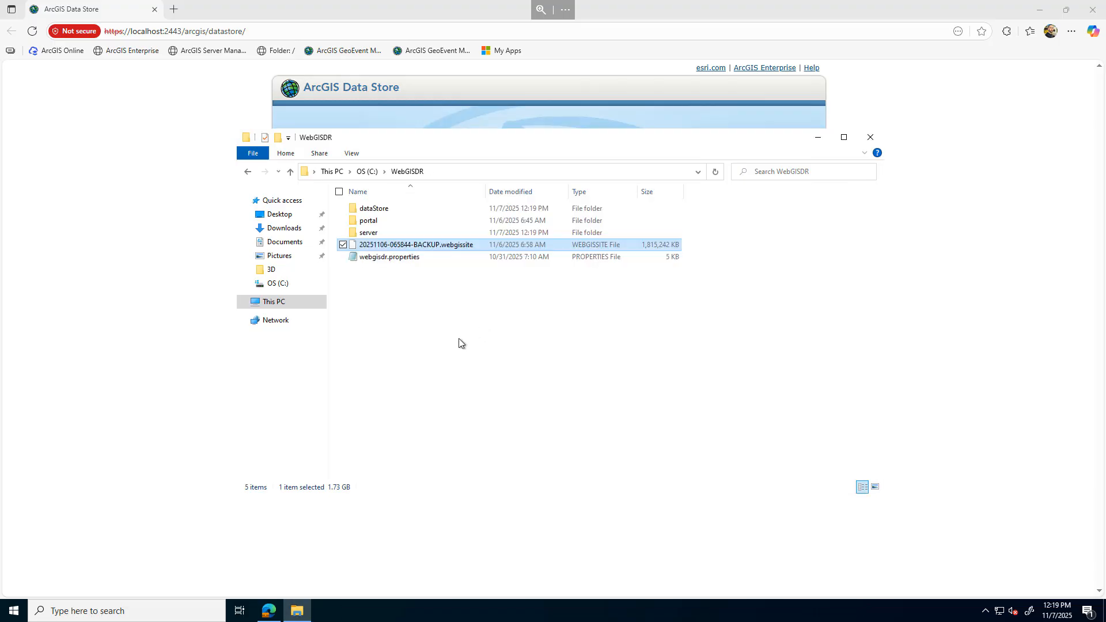
# Browse the extracted dataStore backup down to its relational dbbackup folder
pyautogui.doubleClick(372, 213)
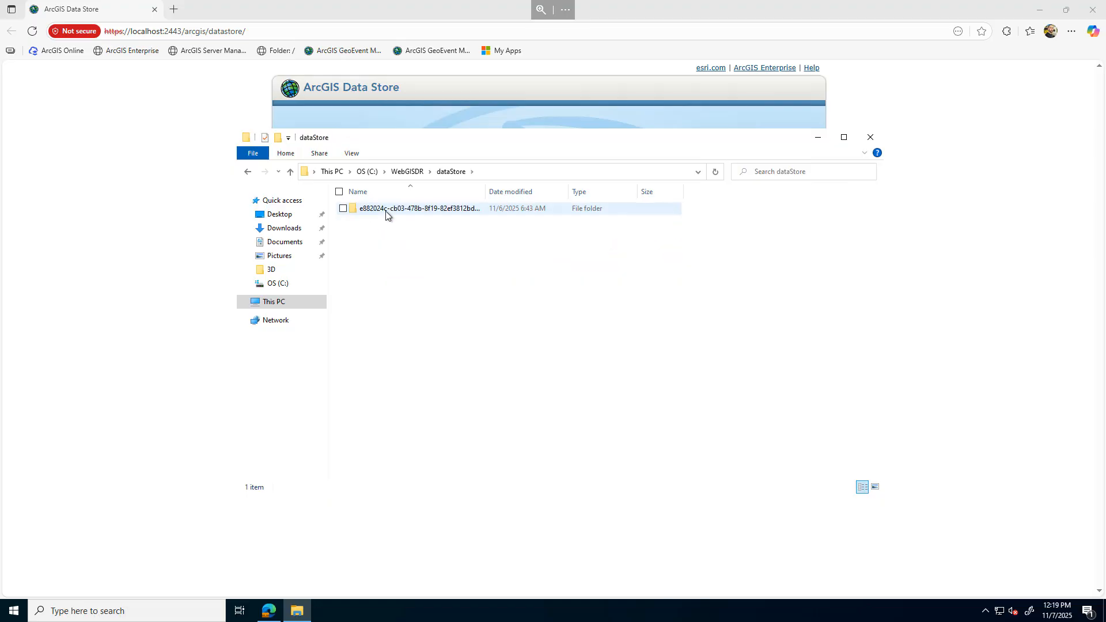
pyautogui.doubleClick(386, 211)
pyautogui.doubleClick(385, 211)
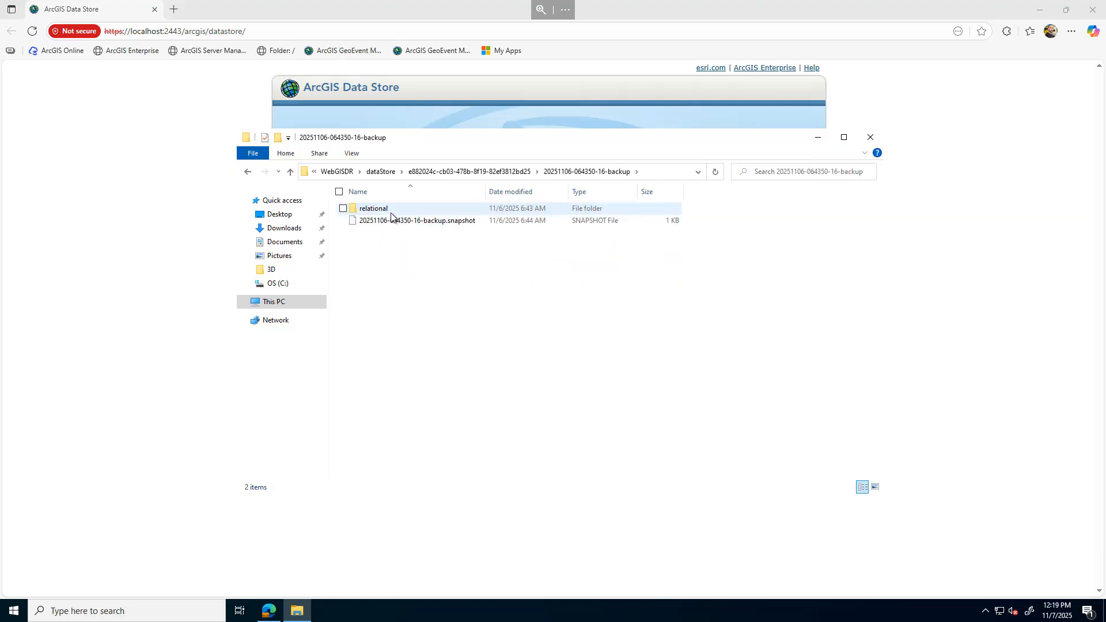
pyautogui.click(373, 213)
pyautogui.doubleClick(373, 213)
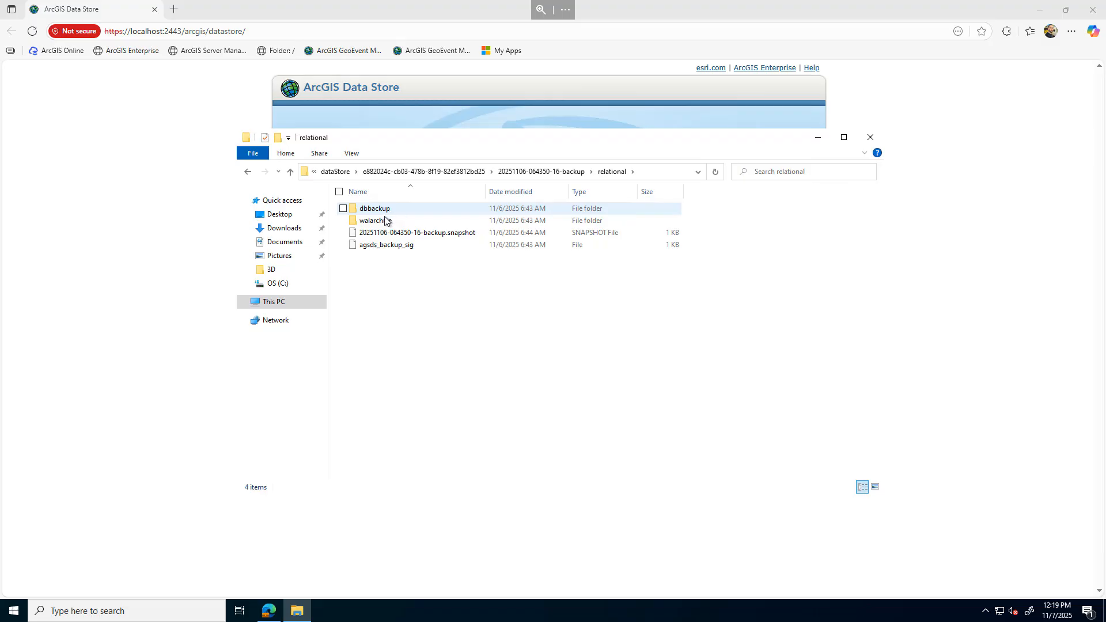
pyautogui.click(379, 214)
pyautogui.doubleClick(379, 214)
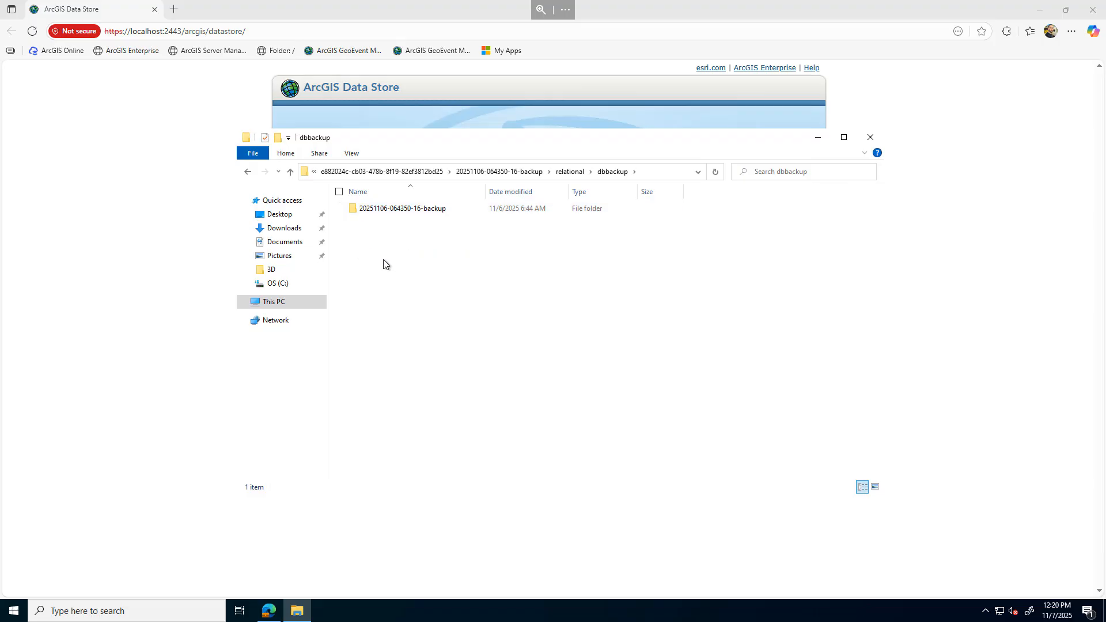
# Copy the dbbackup folder and agsds_backup_sig file from C:\arcgisdatastore\backup\relational
pyautogui.click(279, 284)
pyautogui.doubleClick(387, 209)
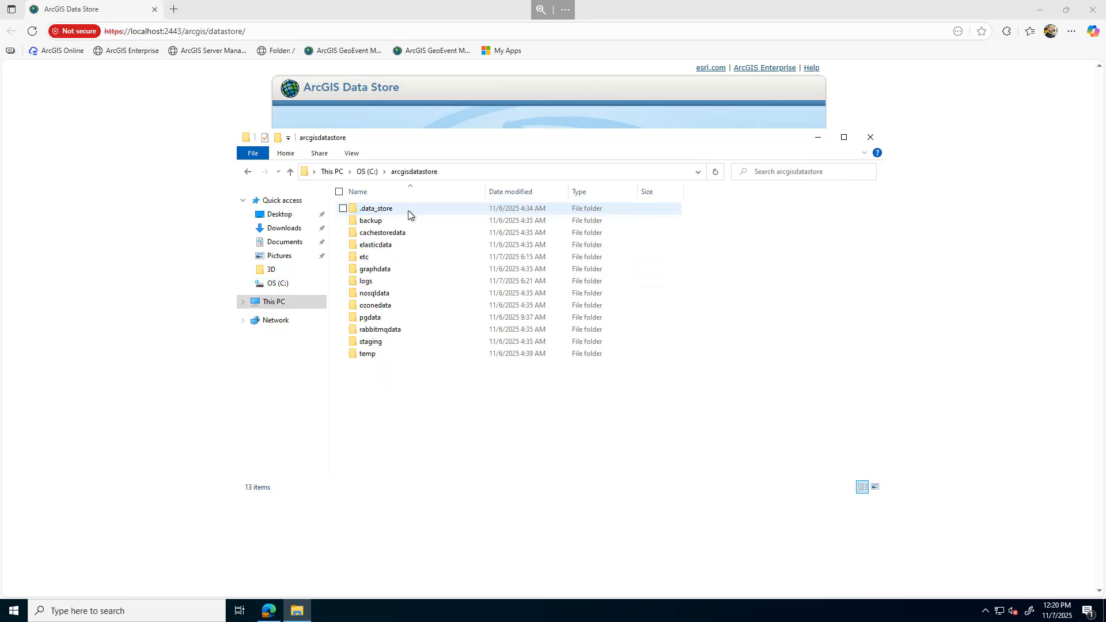
pyautogui.doubleClick(371, 221)
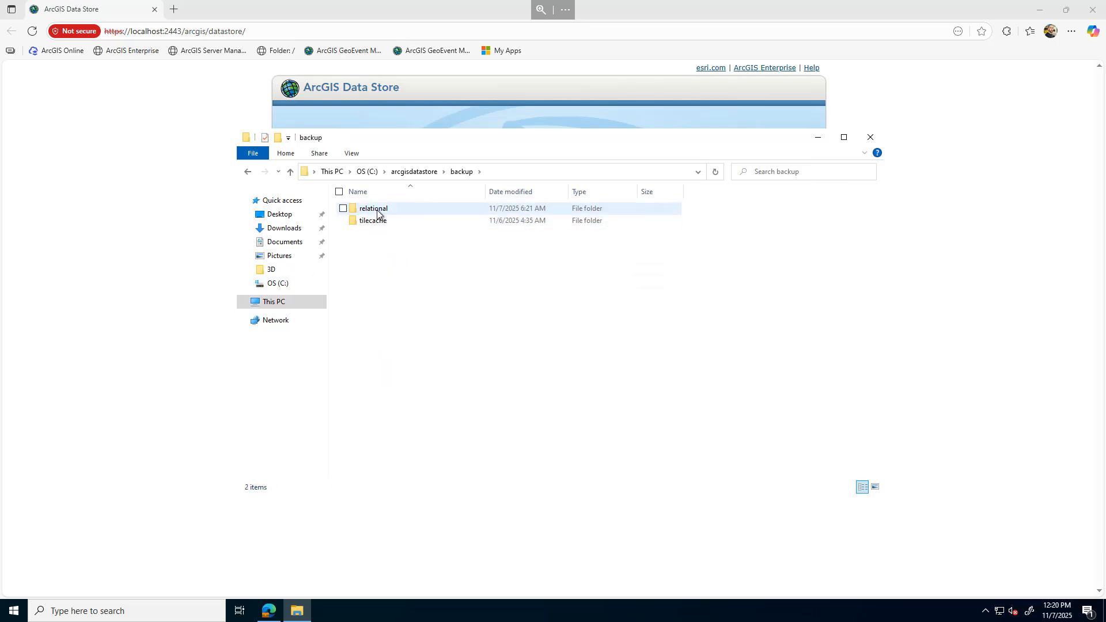
pyautogui.doubleClick(377, 211)
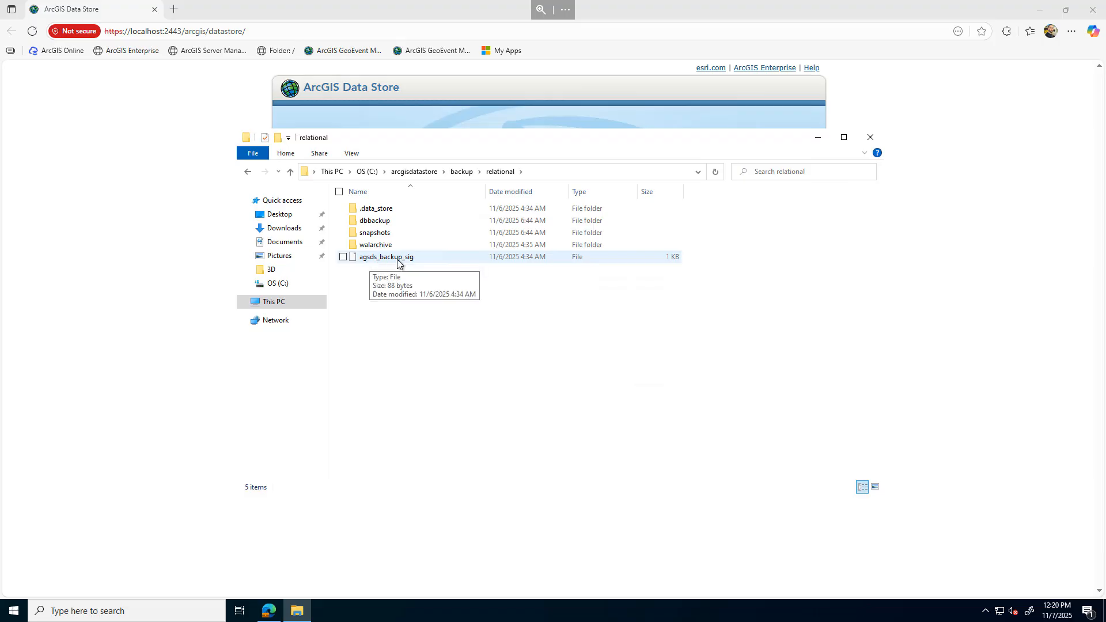
pyautogui.click(376, 221)
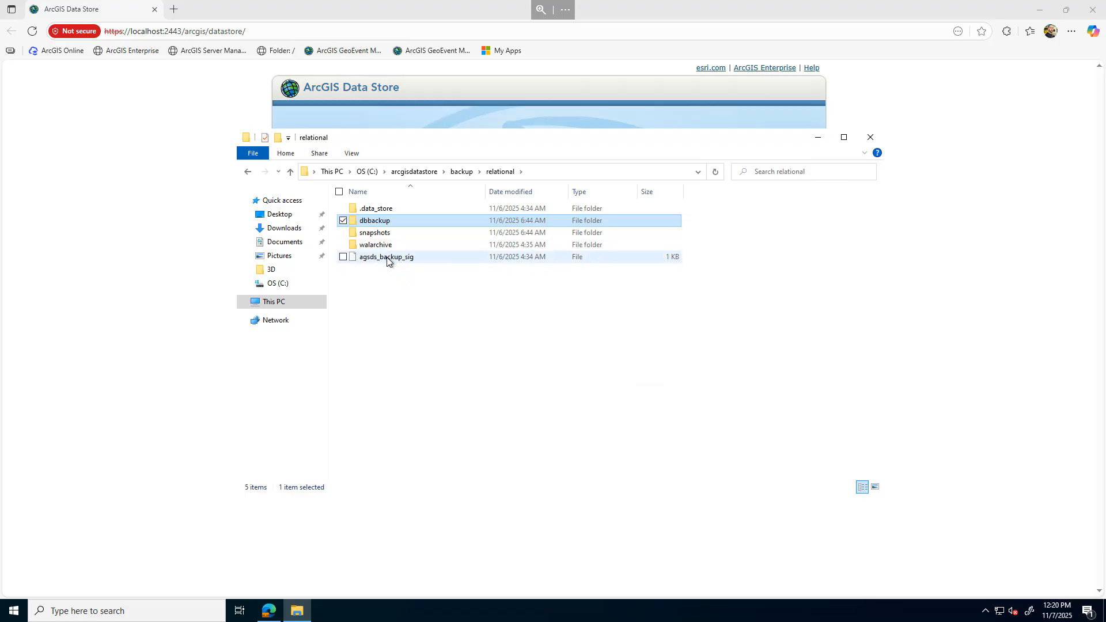
pyautogui.keyDown('ctrl'); pyautogui.click(387, 260); pyautogui.keyUp('ctrl')
pyautogui.rightClick(386, 258)
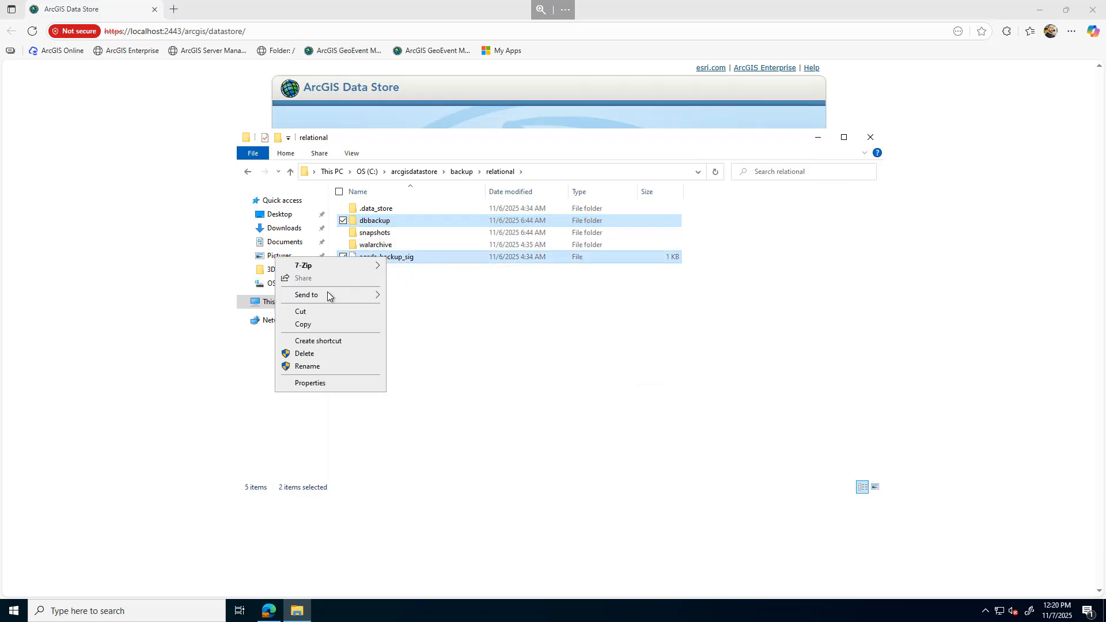
pyautogui.click(304, 325)
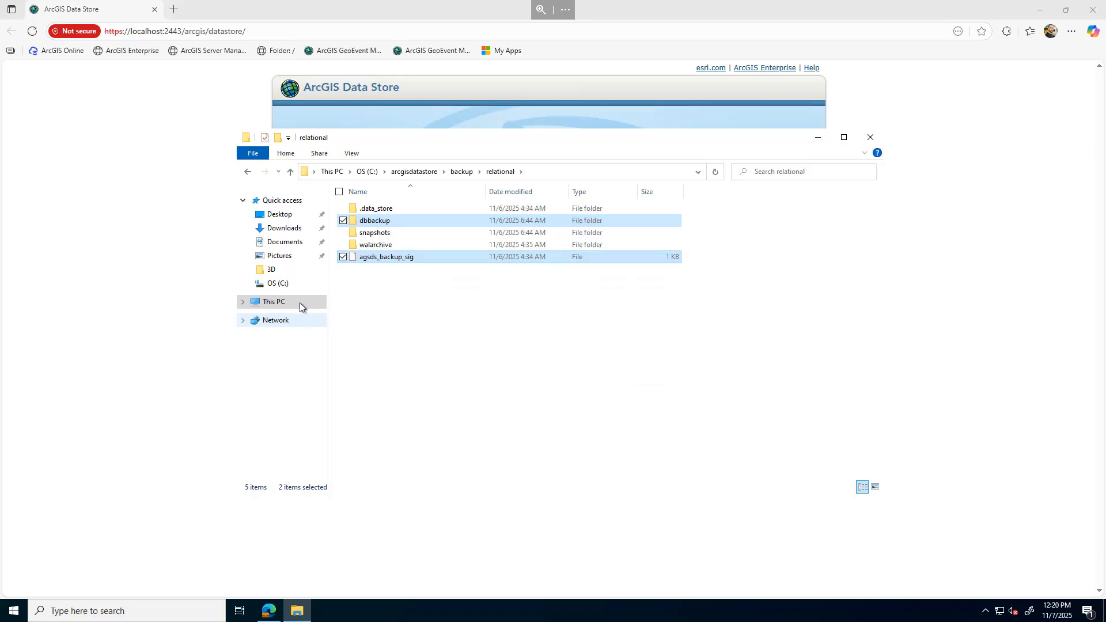
# Paste the copied dbbackup folder and agsds_backup_sig file into C:\Backups
pyautogui.click(284, 290)
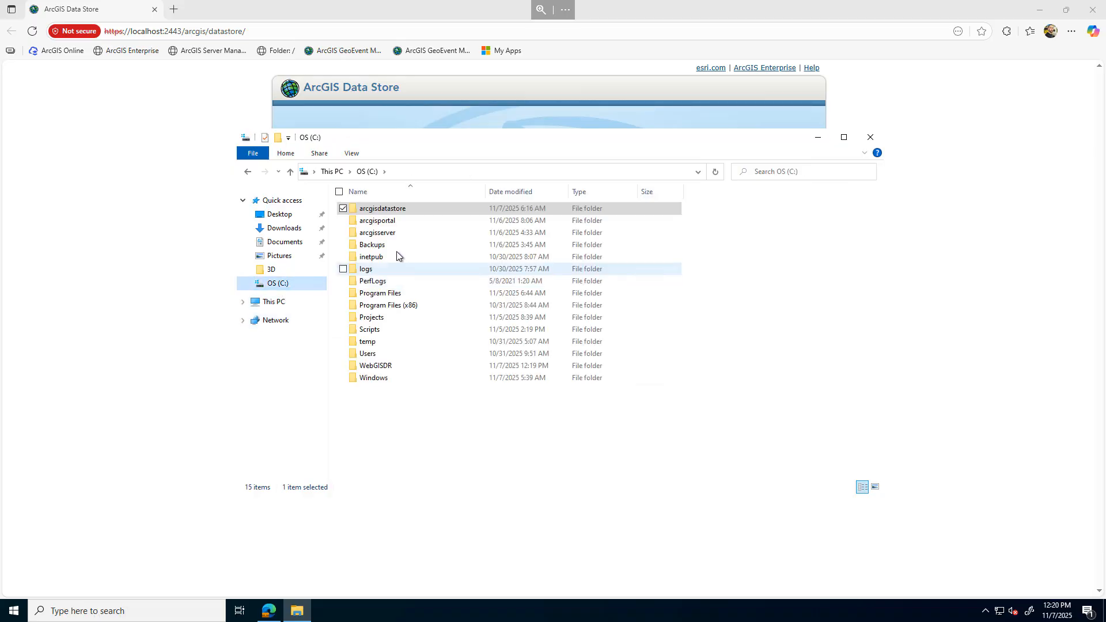
pyautogui.doubleClick(397, 247)
pyautogui.rightClick(391, 265)
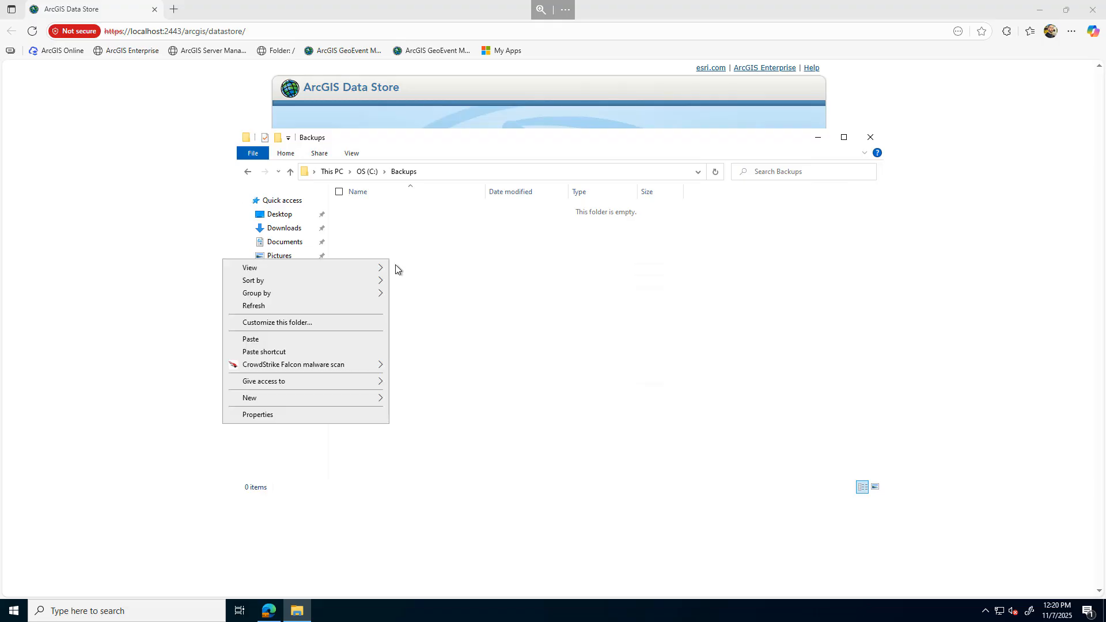
pyautogui.click(257, 341)
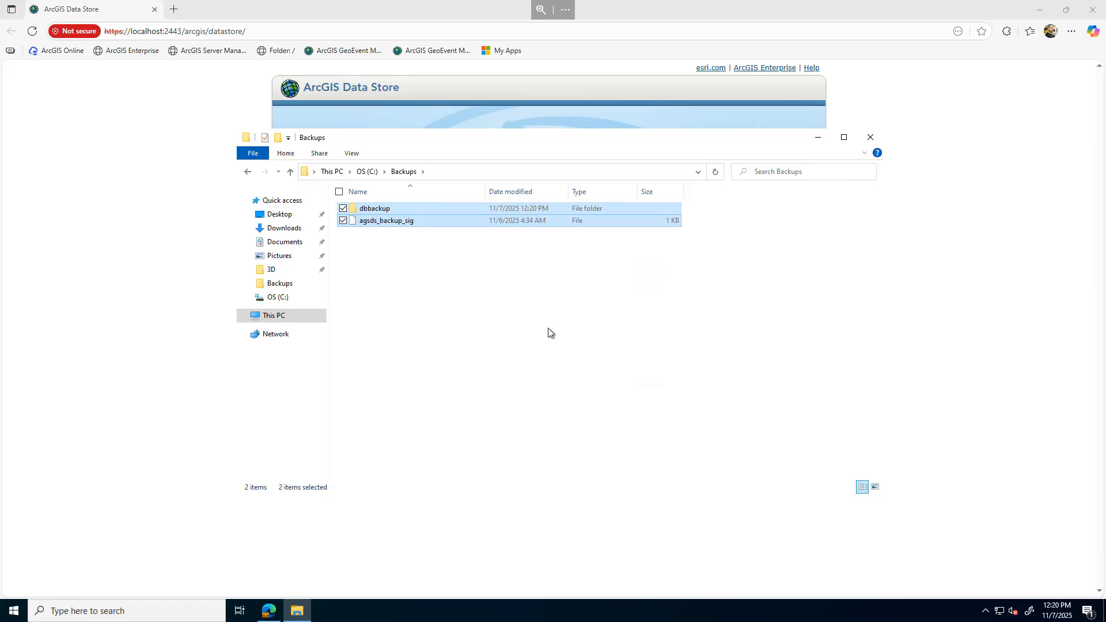
# Uninstall ArcGIS Data Store 11.5 from Control Panel's Programs and Features, approving the prompts, and close the window
pyautogui.click(14, 610)
pyautogui.click(337, 350)
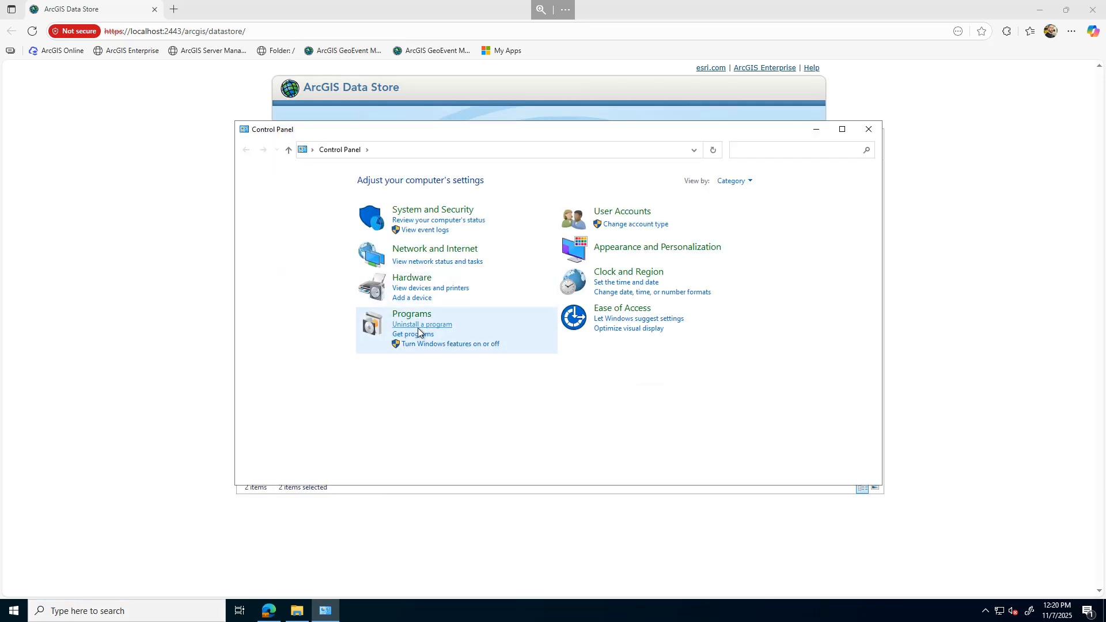
pyautogui.click(417, 326)
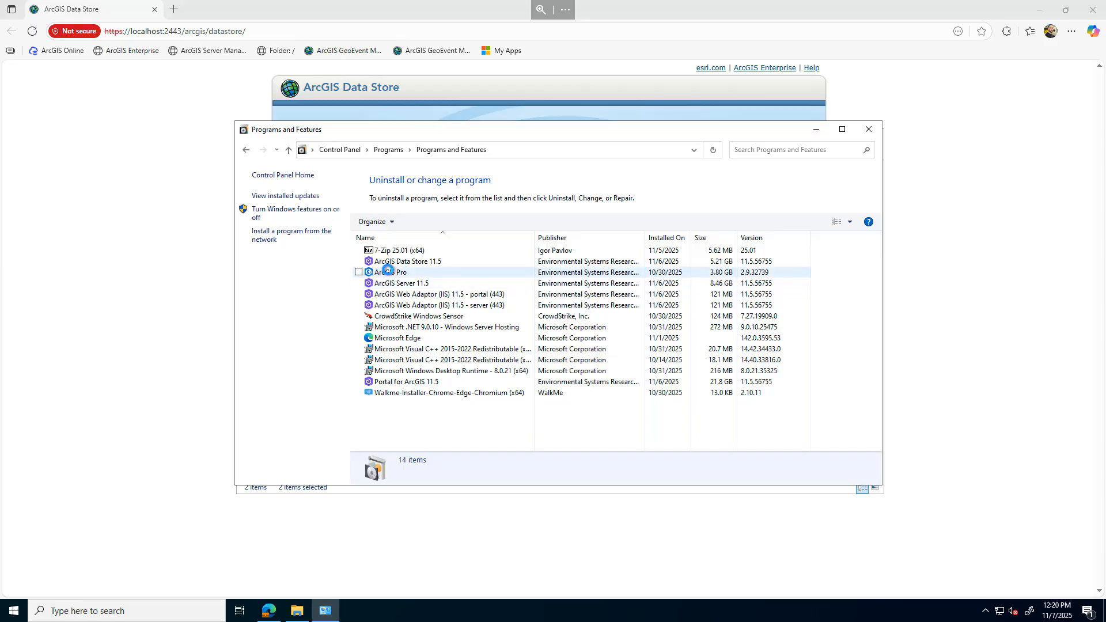
pyautogui.click(425, 264)
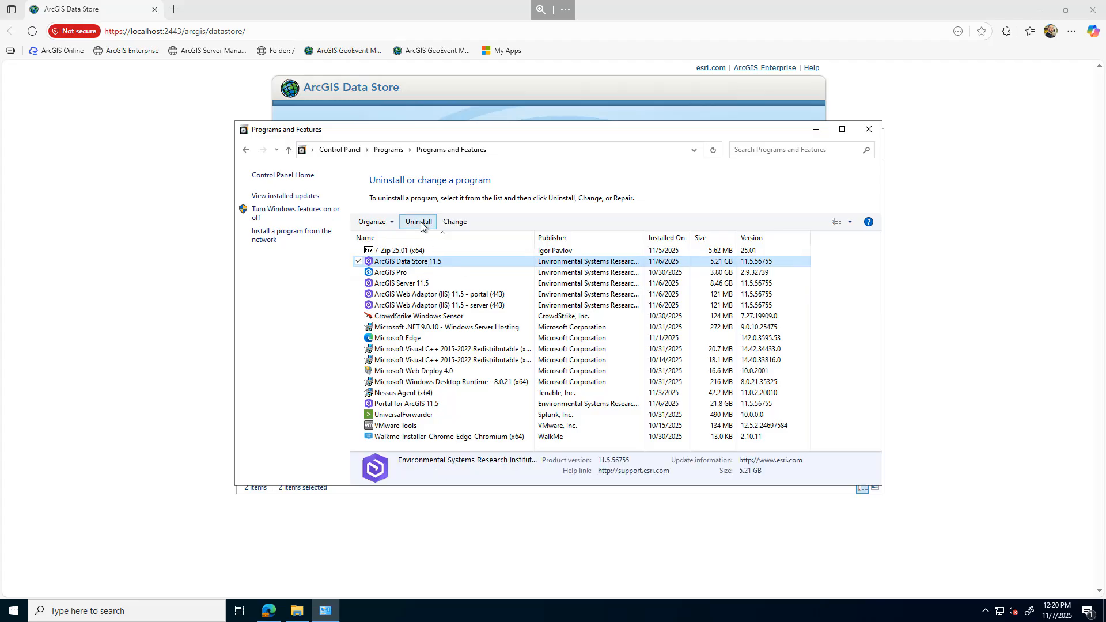
pyautogui.click(419, 223)
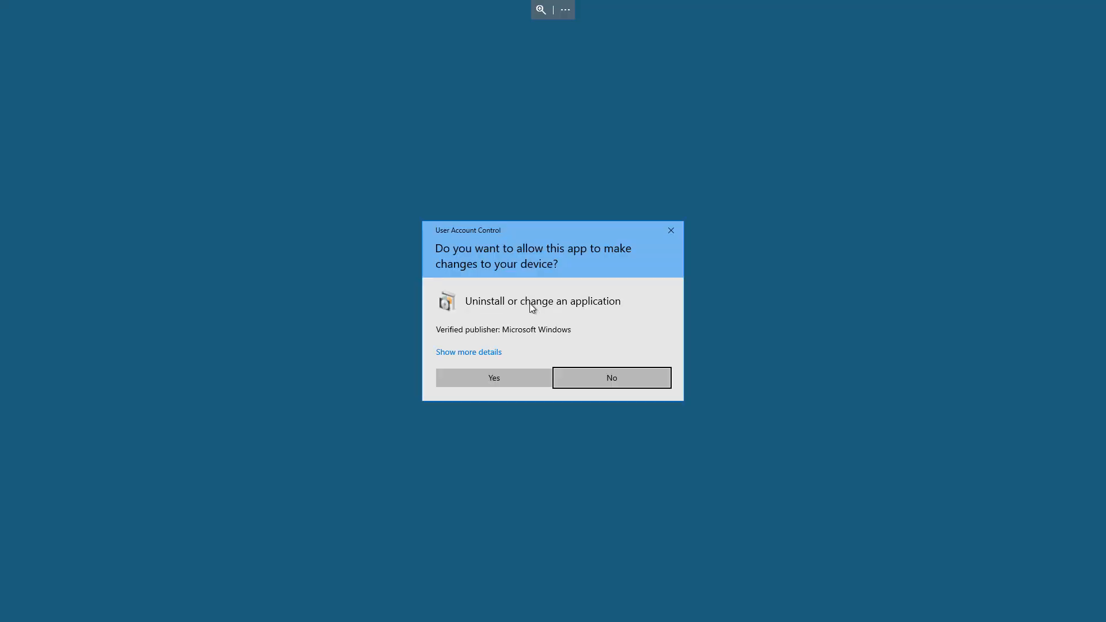
pyautogui.click(489, 379)
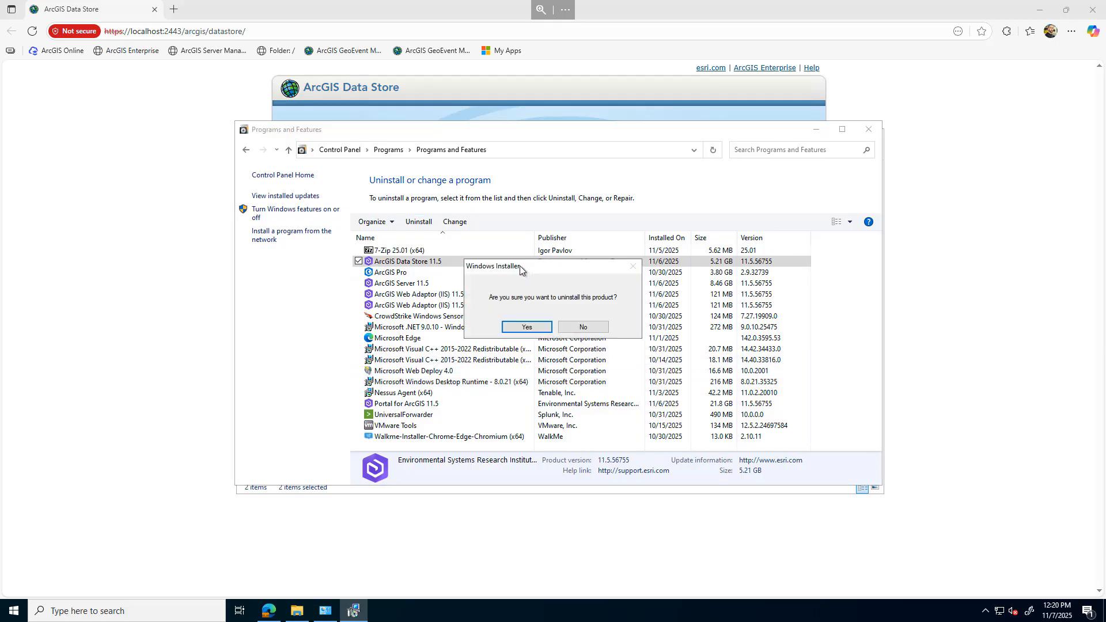
pyautogui.click(527, 327)
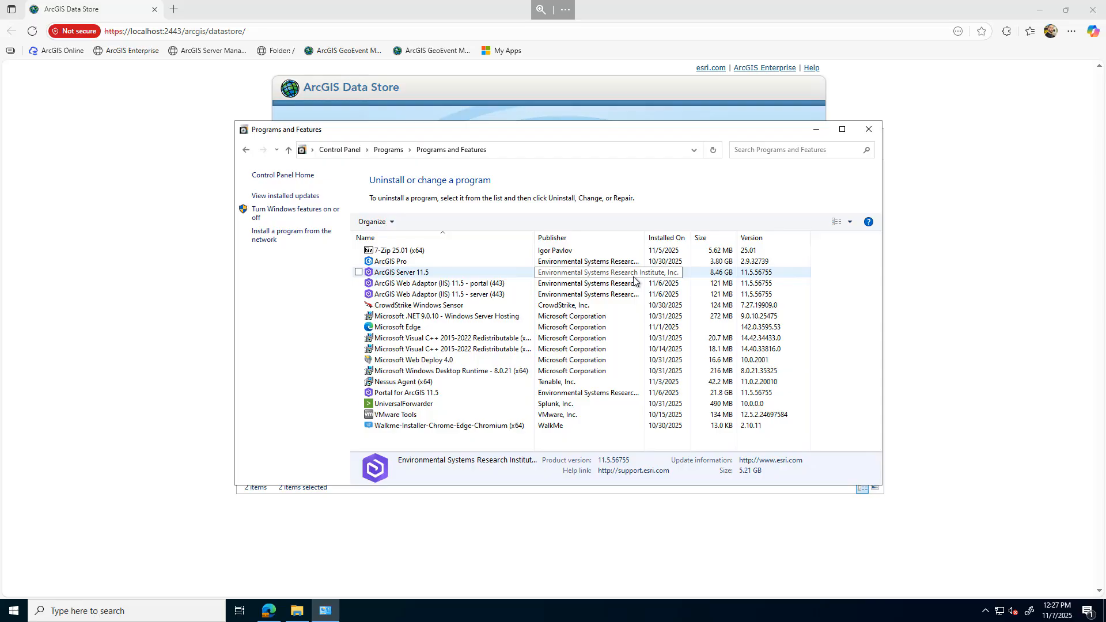
pyautogui.click(869, 129)
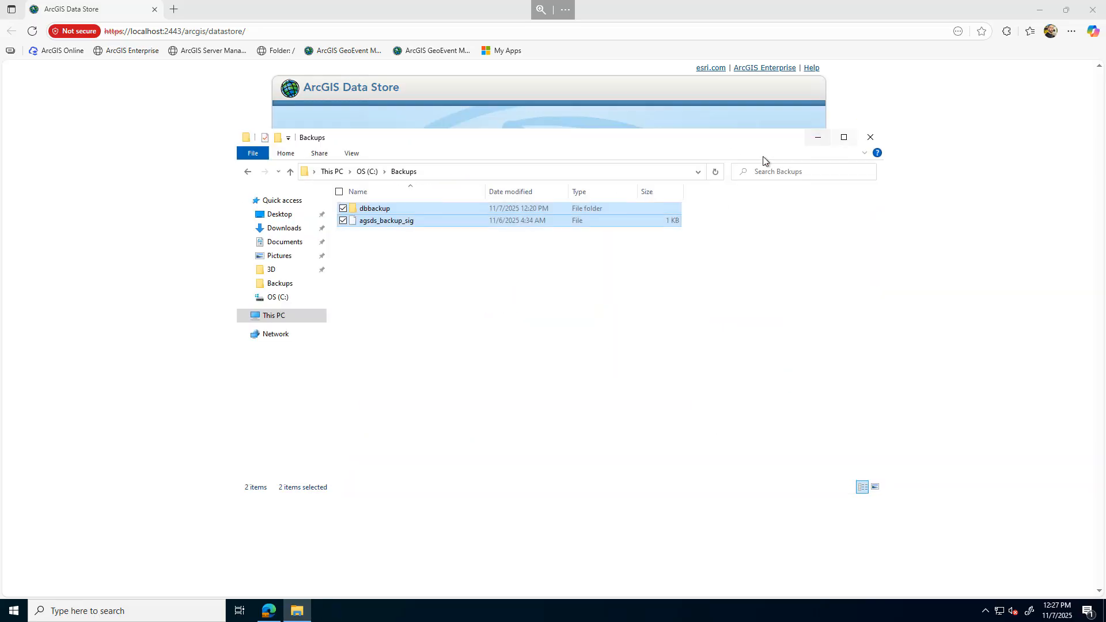
# Inspect the contents of the C:\arcgisdatastore and C:\Backups folders
pyautogui.click(367, 172)
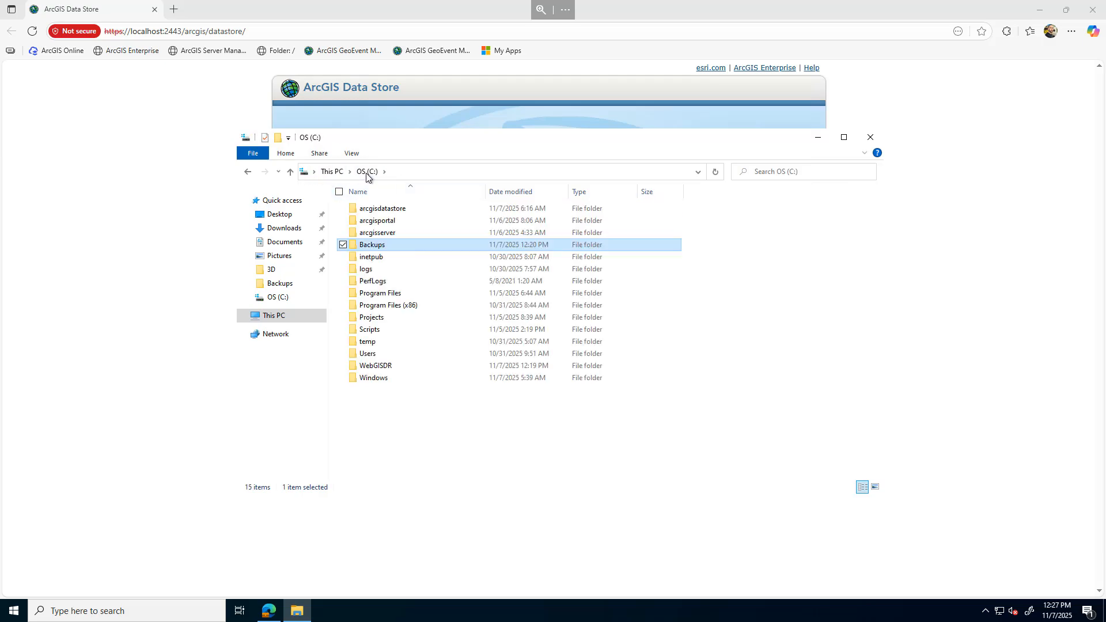
pyautogui.click(388, 215)
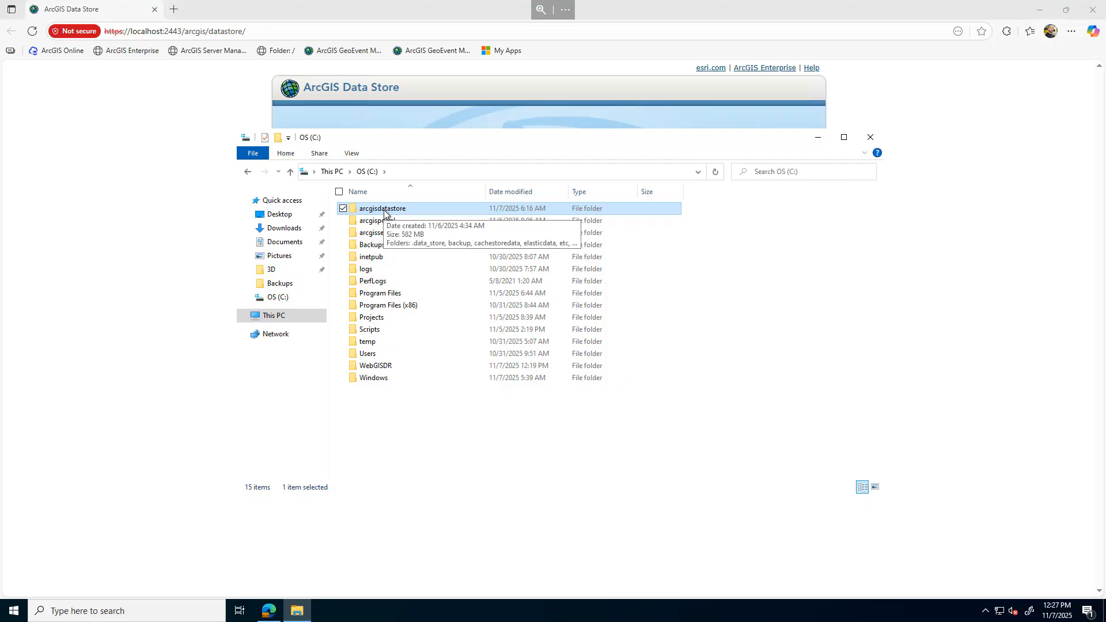
pyautogui.doubleClick(384, 210)
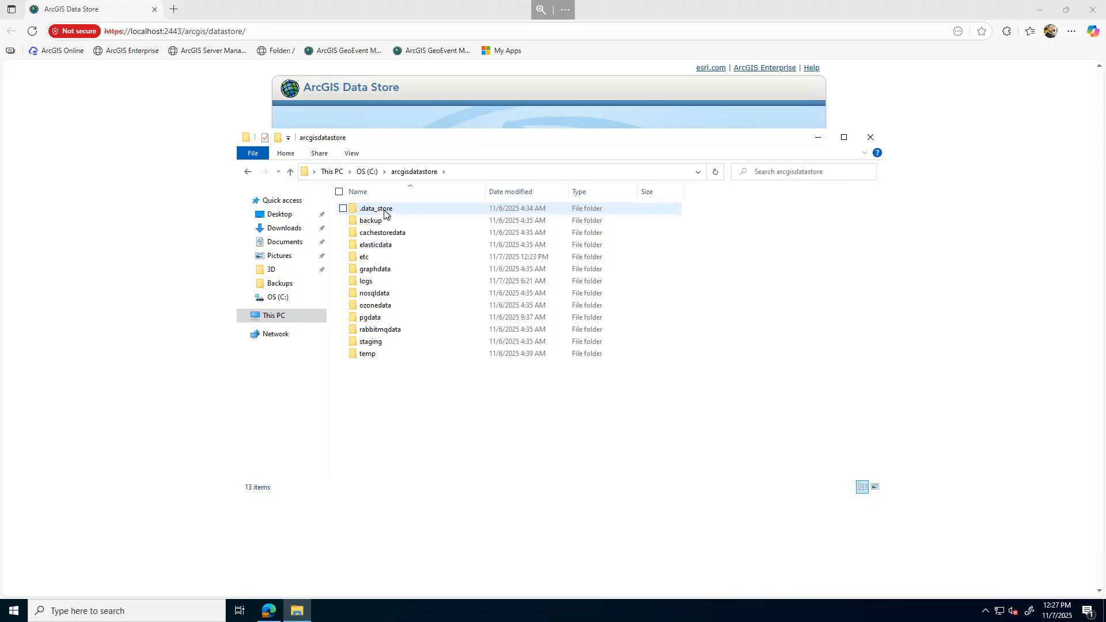
pyautogui.click(367, 172)
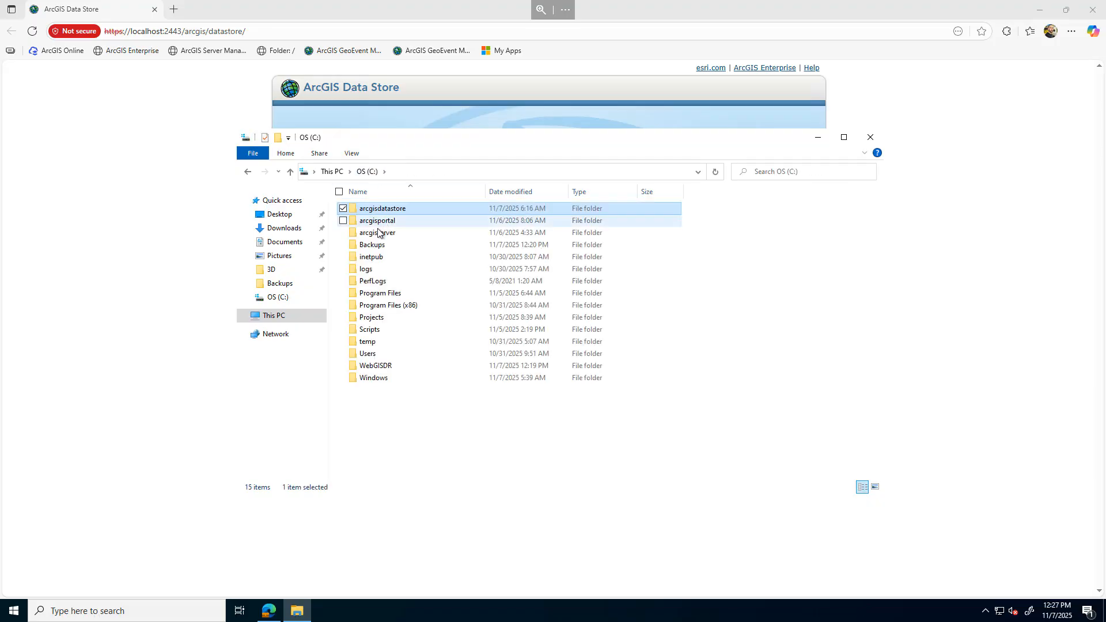
pyautogui.doubleClick(373, 245)
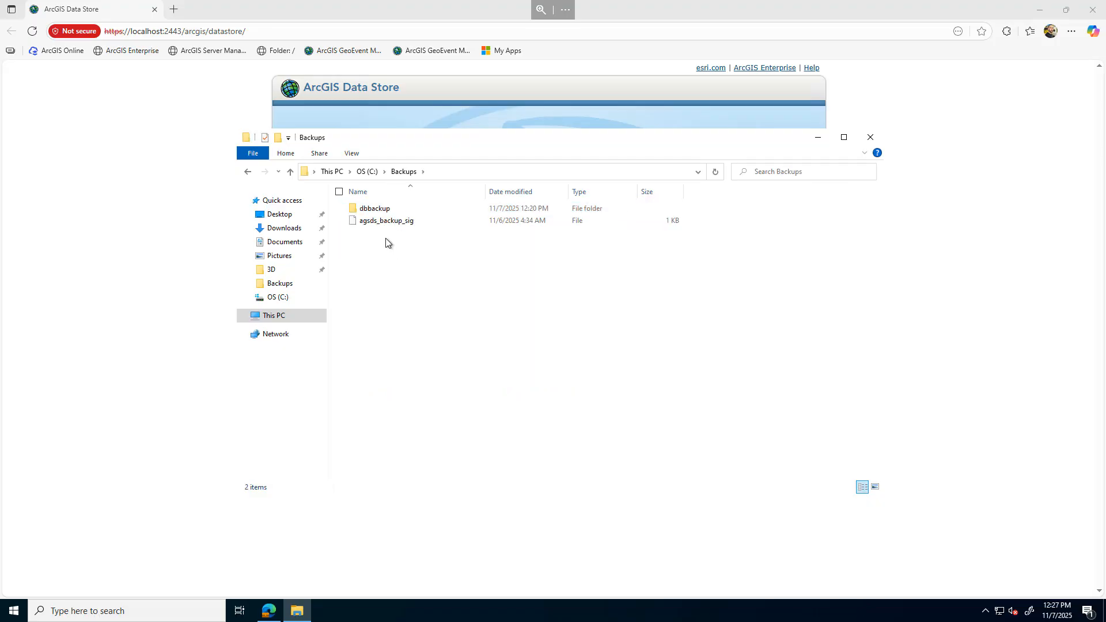
pyautogui.click(368, 173)
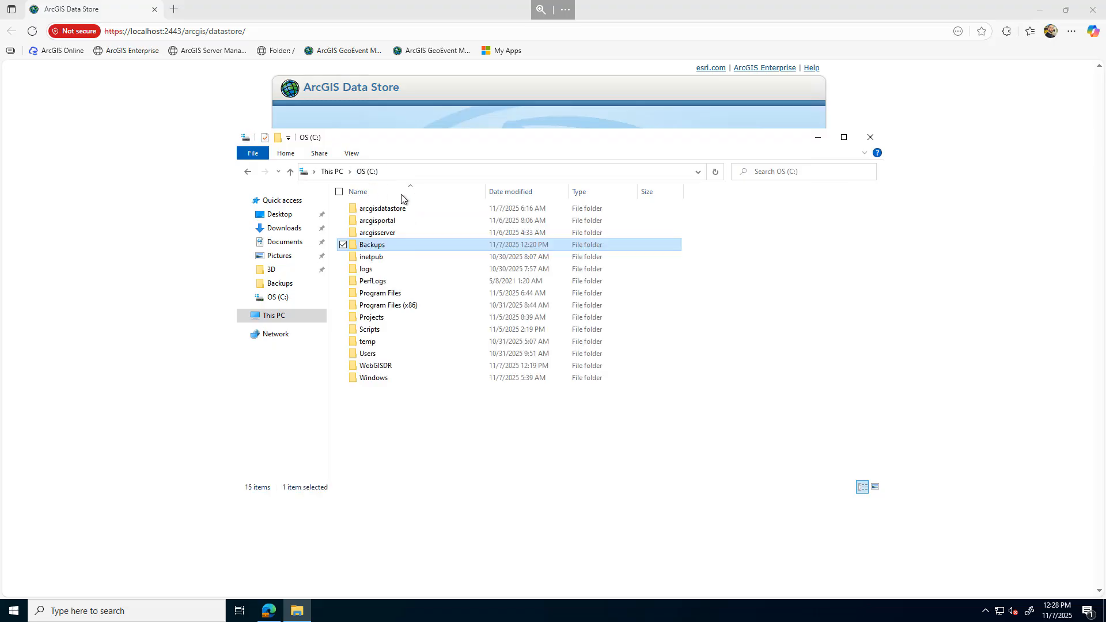
# Browse the WebGISDR dataStore backup down to its relational folder and select dbbackup and agsds_backup_sig
pyautogui.doubleClick(377, 365)
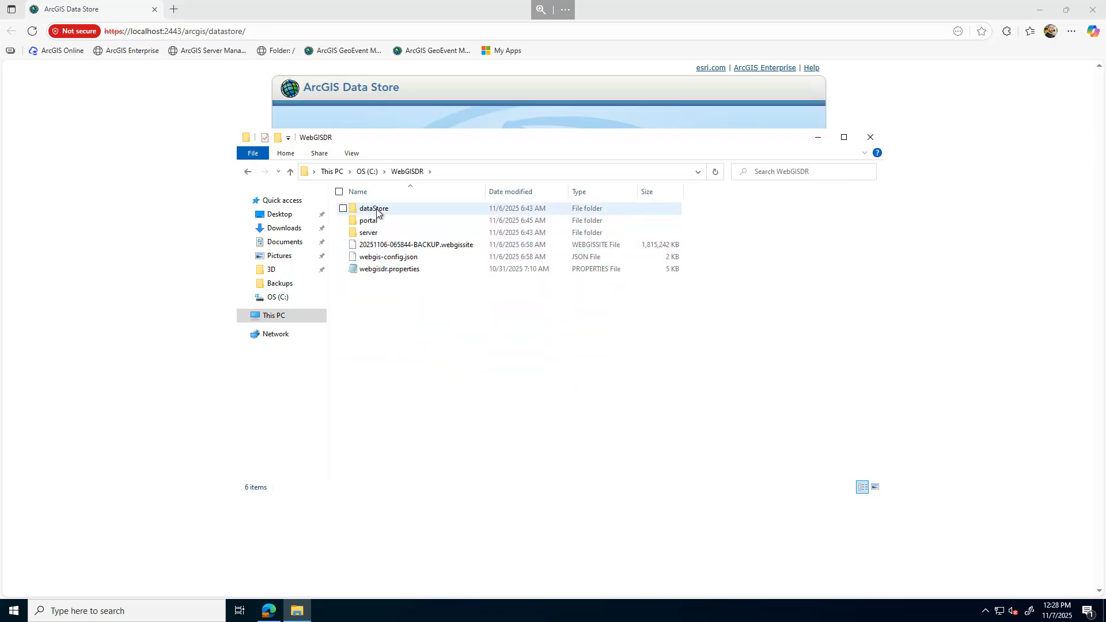
pyautogui.doubleClick(378, 210)
pyautogui.doubleClick(377, 211)
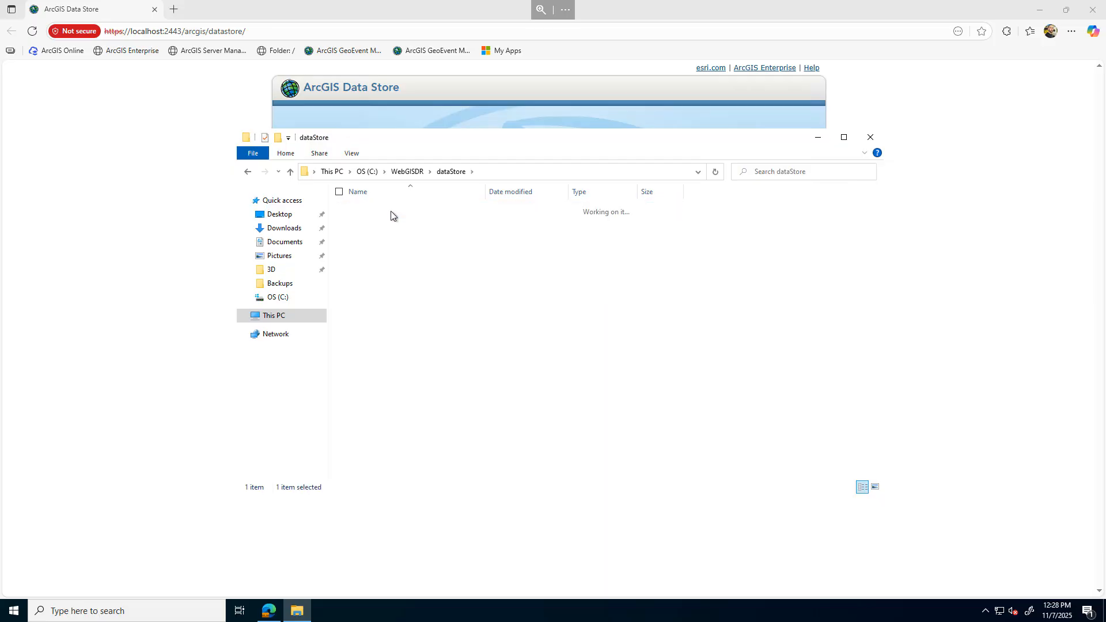
pyautogui.doubleClick(392, 213)
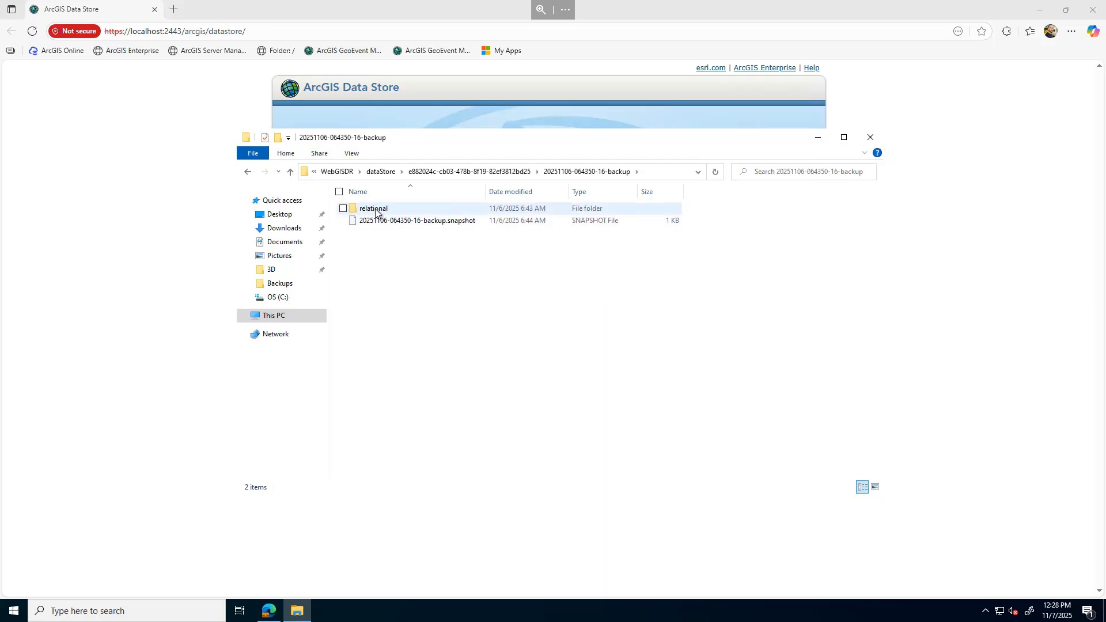
pyautogui.doubleClick(380, 210)
pyautogui.click(379, 212)
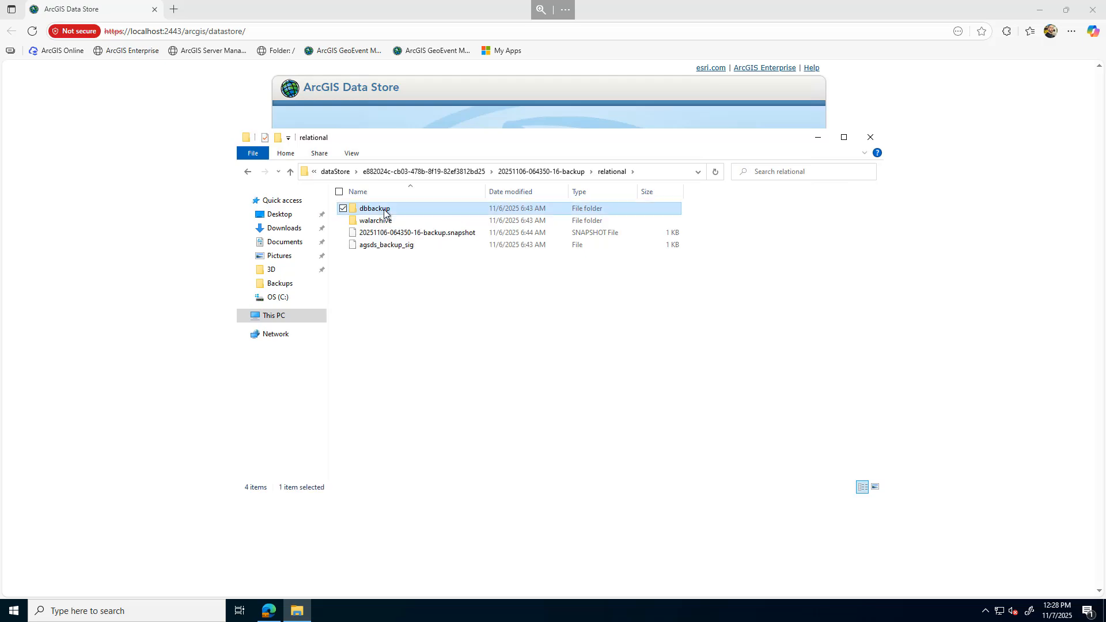
pyautogui.keyDown('ctrl'); pyautogui.click(390, 248); pyautogui.keyUp('ctrl')
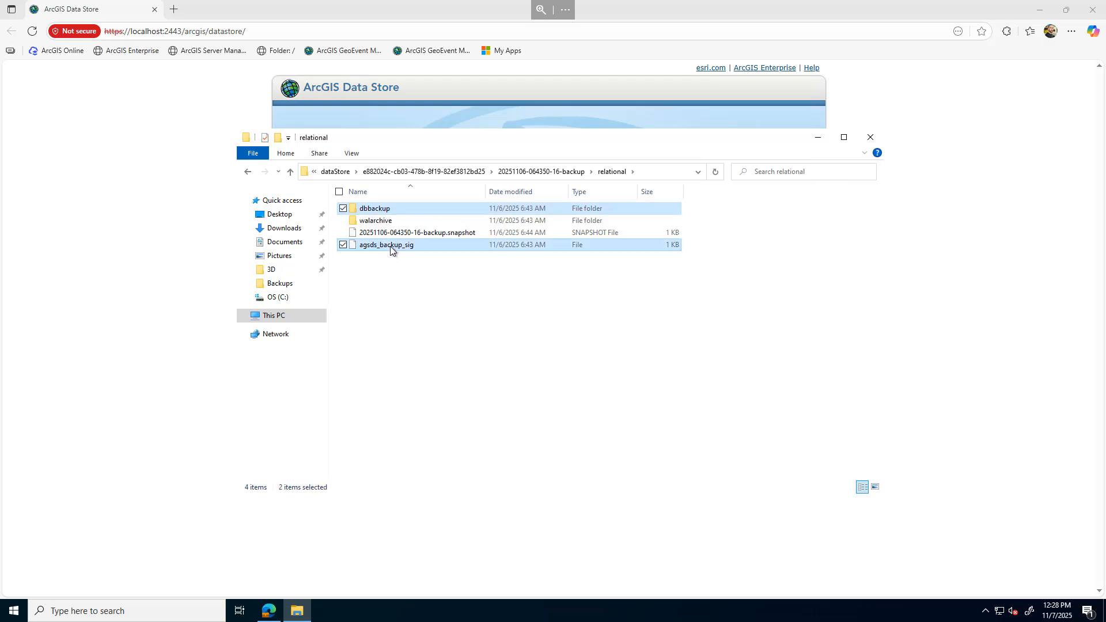
# Delete the arcgisdatastore folder from the root of drive C
pyautogui.click(279, 297)
pyautogui.click(395, 208)
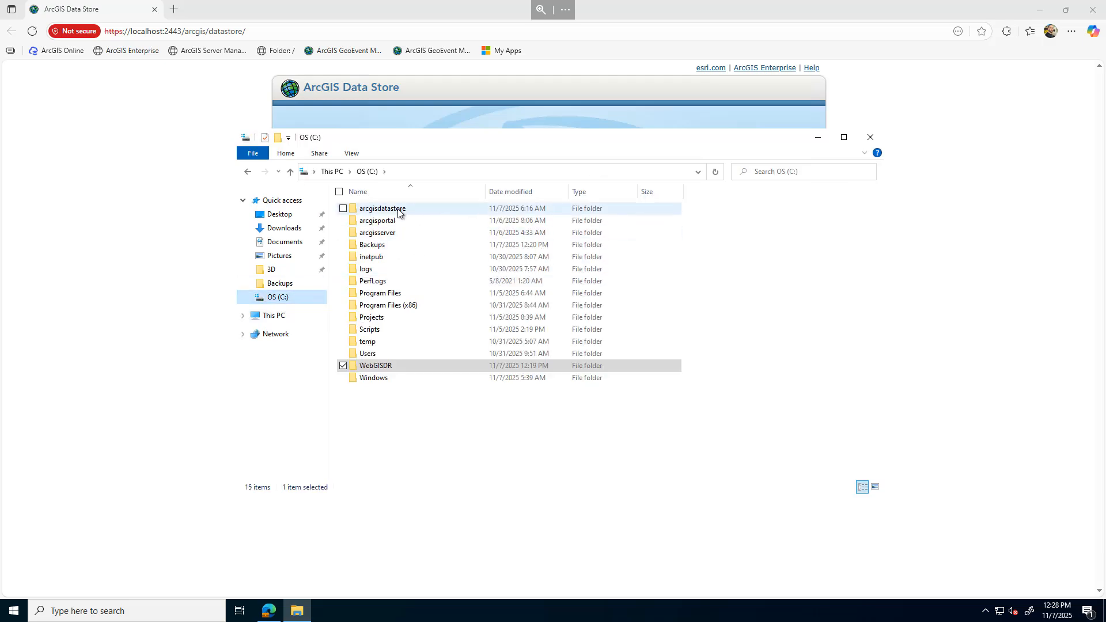
pyautogui.rightClick(397, 209)
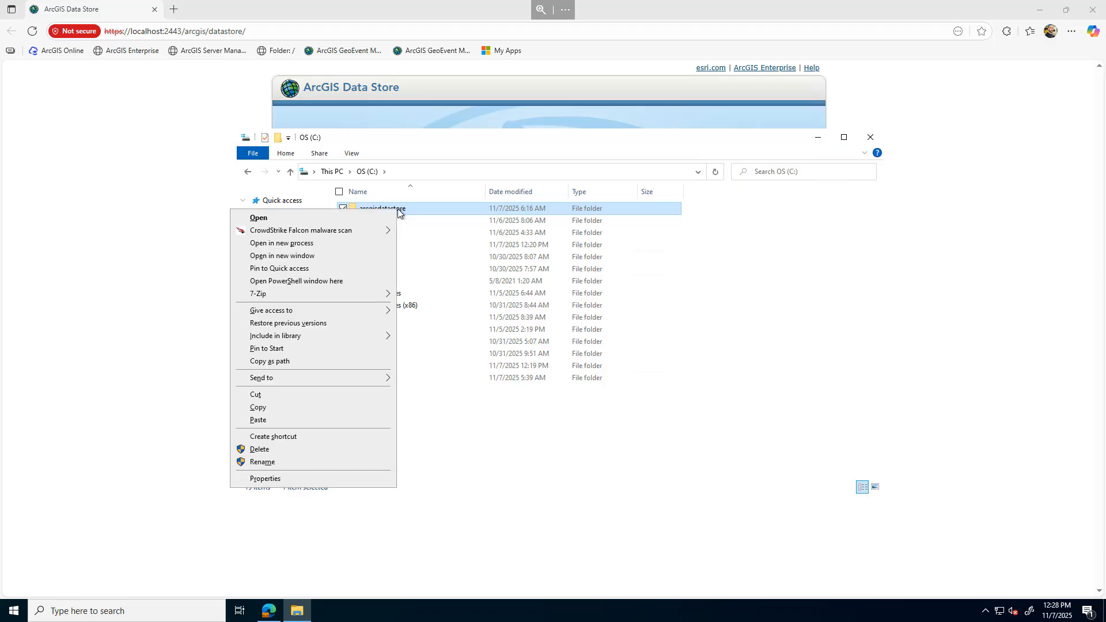
pyautogui.click(259, 450)
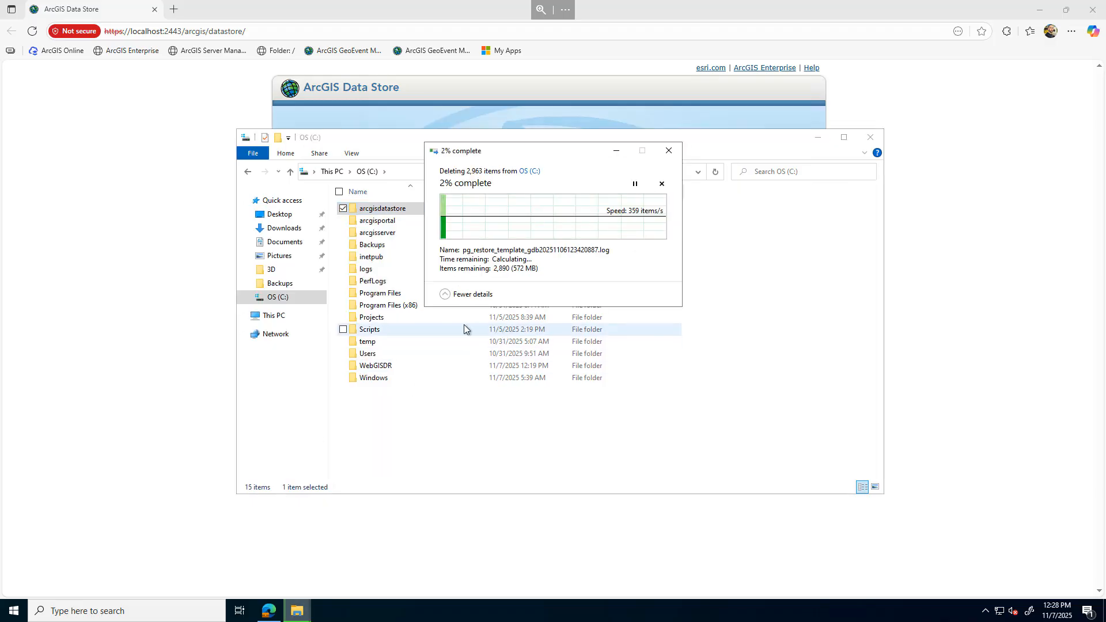
# Delete the DataStore folder under C:\Program Files\ArcGIS
pyautogui.doubleClick(380, 293)
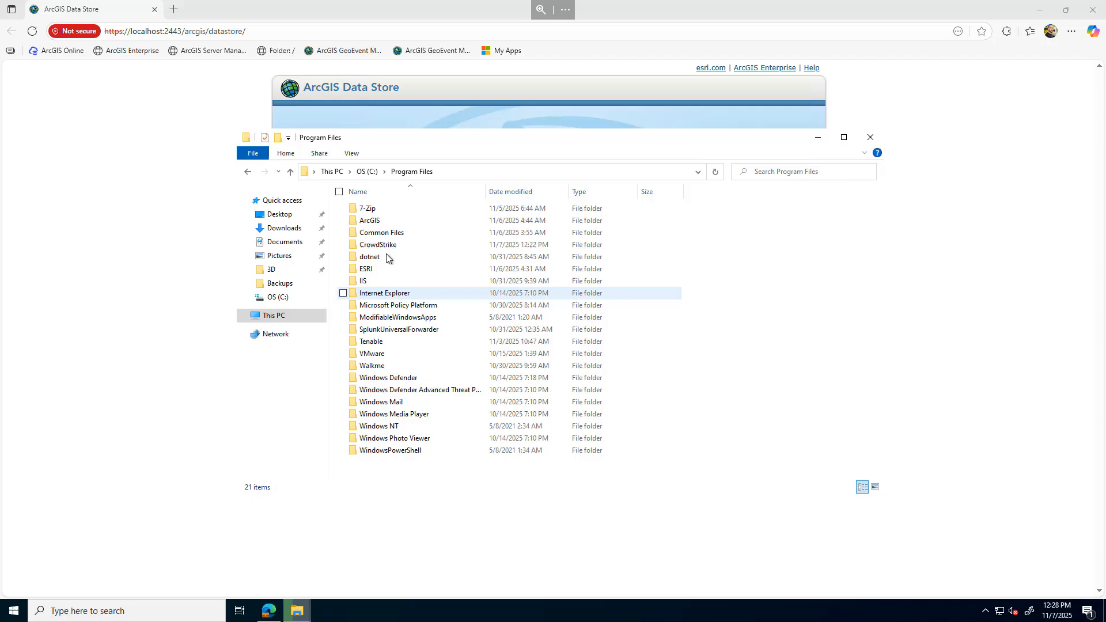
pyautogui.doubleClick(383, 221)
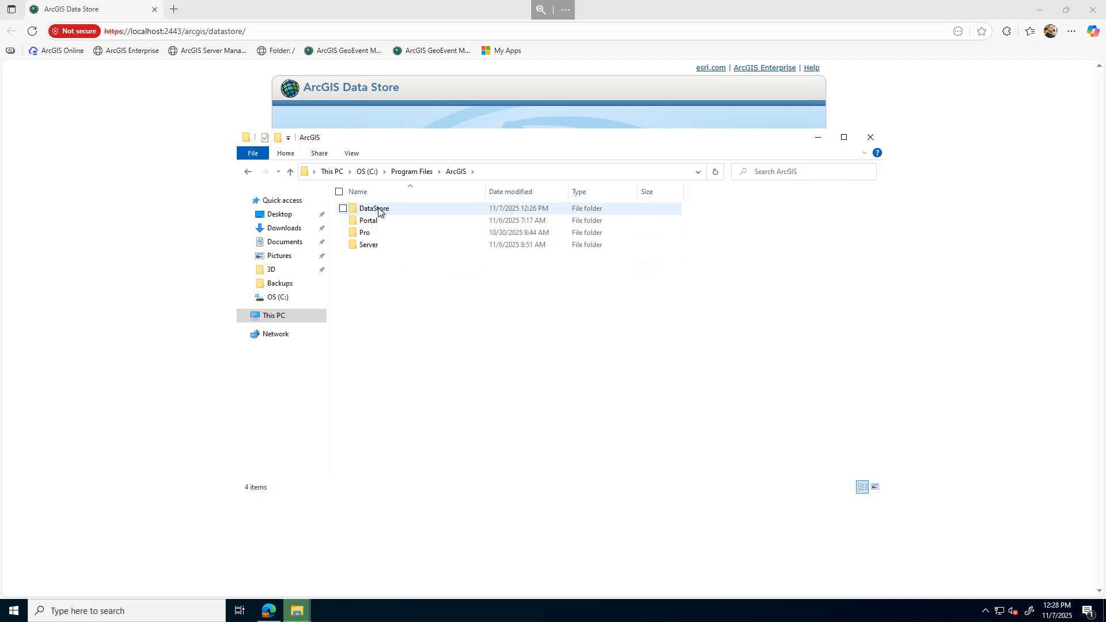
pyautogui.click(381, 209)
pyautogui.rightClick(380, 209)
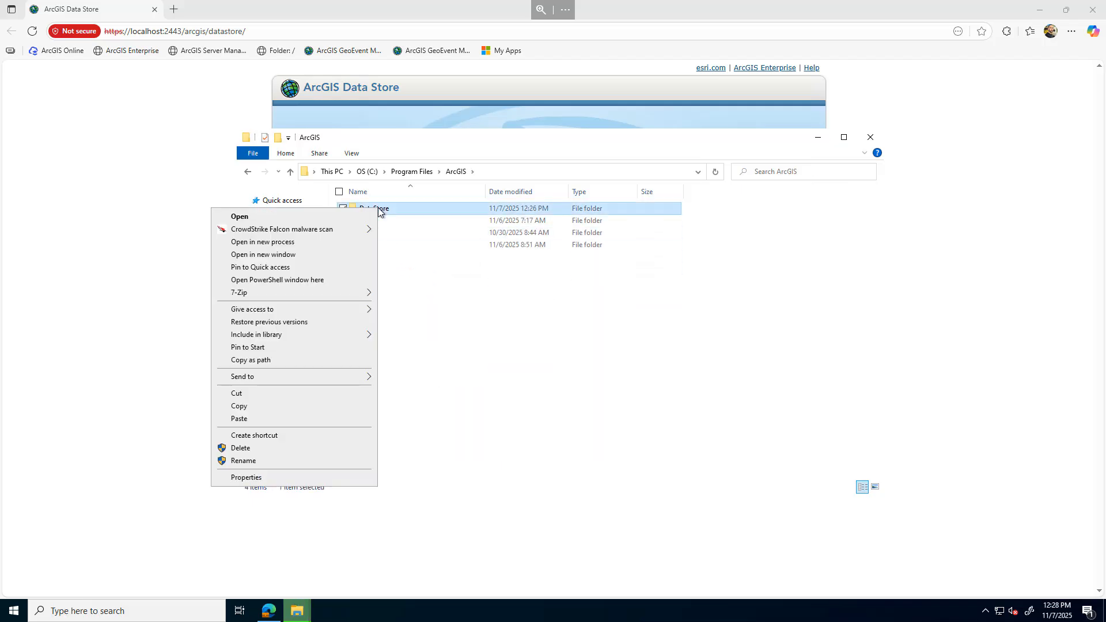
pyautogui.click(241, 448)
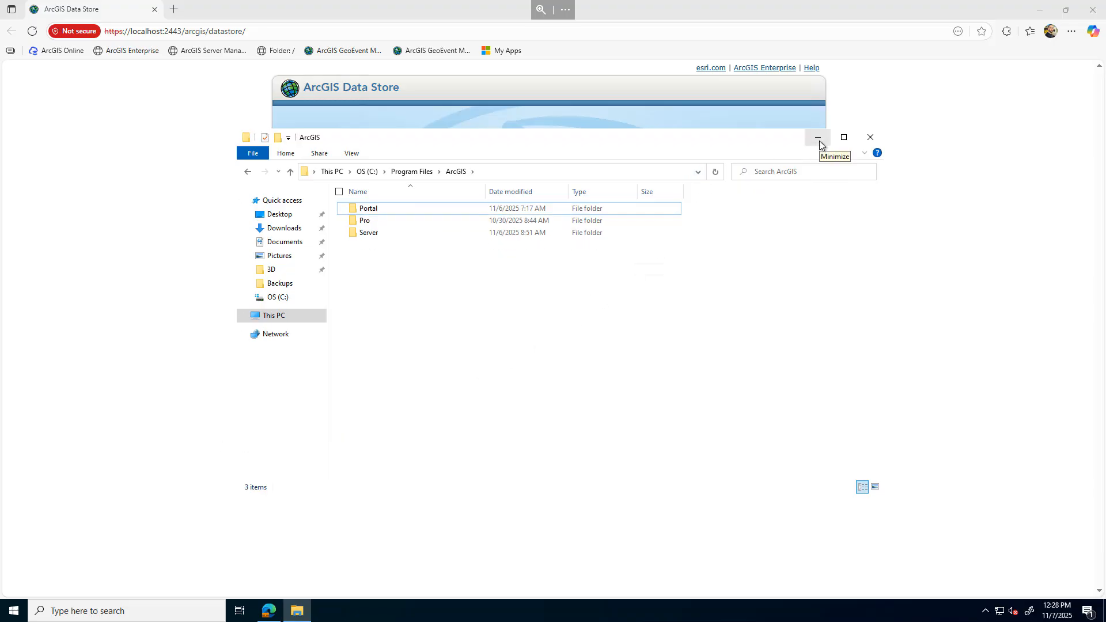
# Run the ArcGIS 11.5 ArcGISDataStore Setup.exe from Documents as administrator and approve the prompt
pyautogui.click(284, 243)
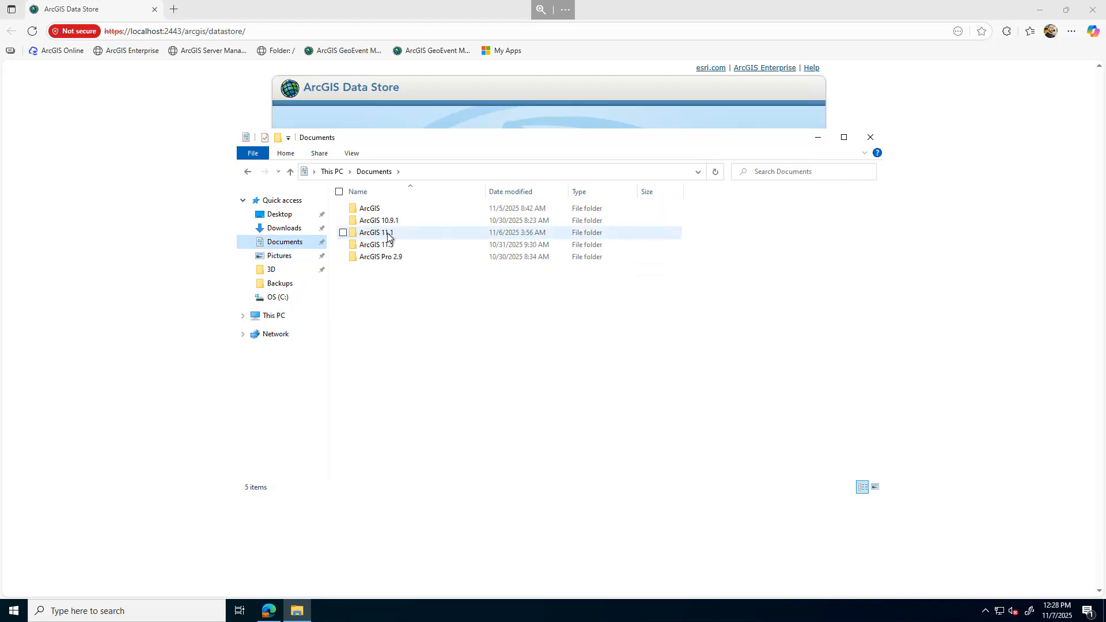
pyautogui.doubleClick(397, 246)
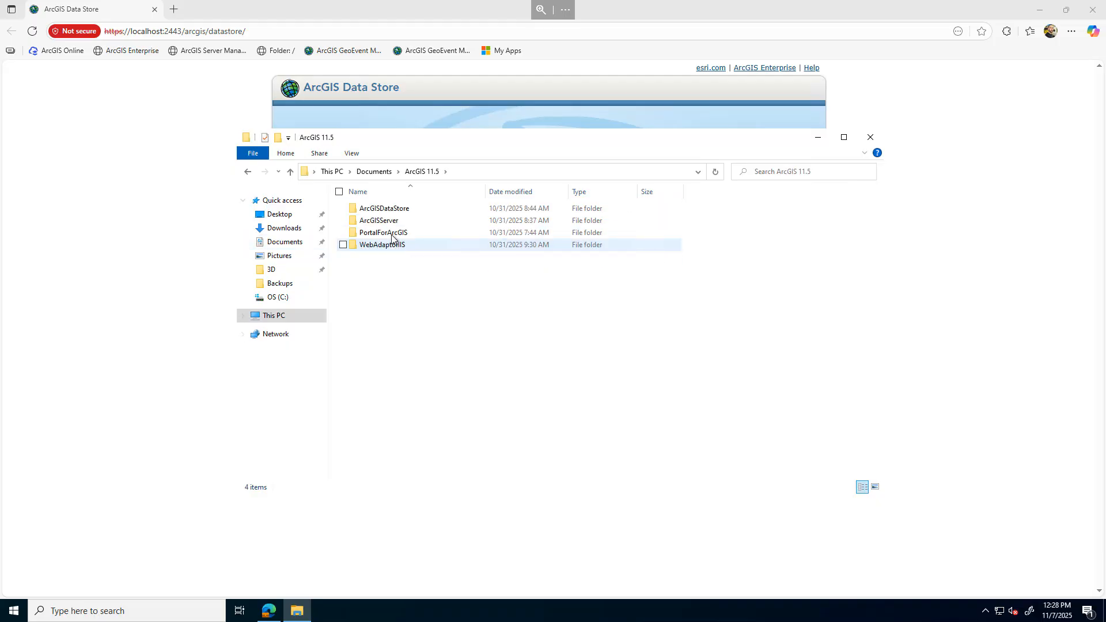
pyautogui.doubleClick(383, 210)
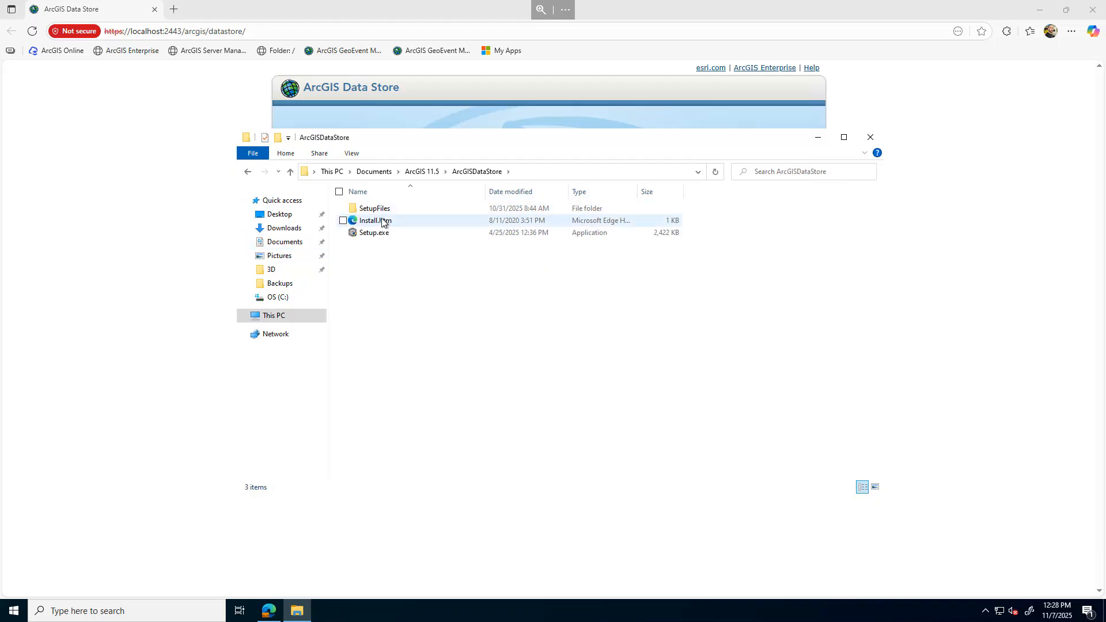
pyautogui.rightClick(367, 234)
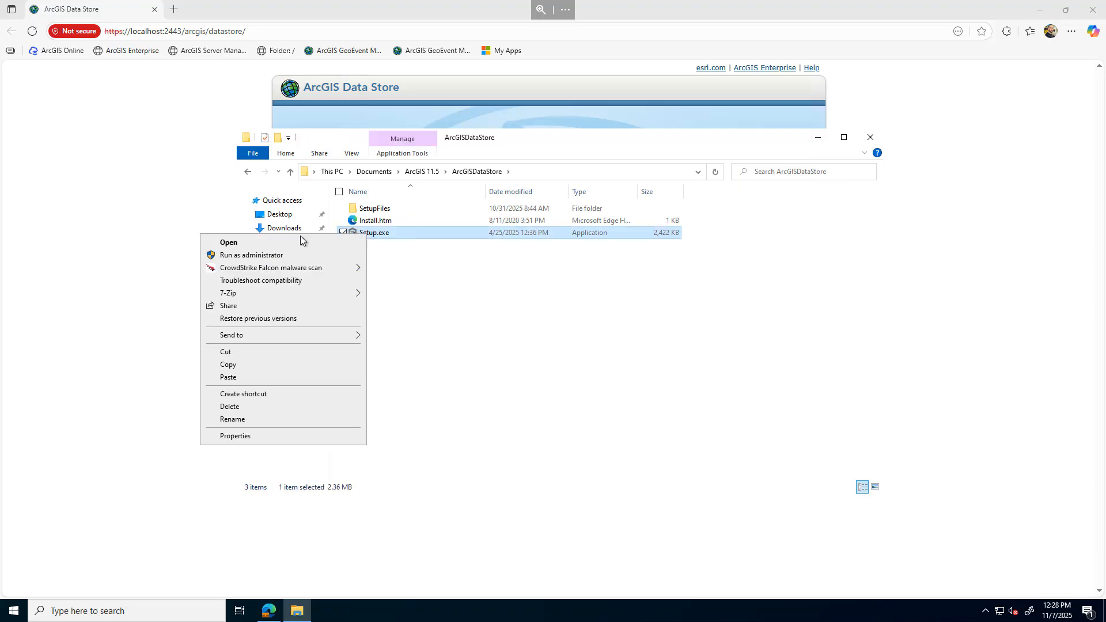
pyautogui.click(325, 258)
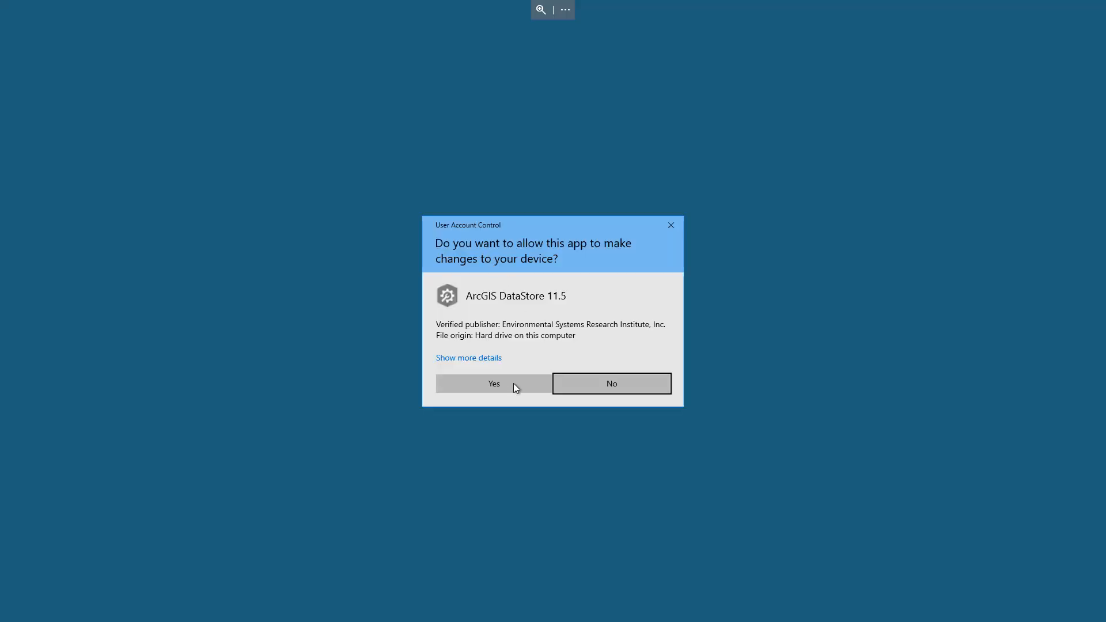
pyautogui.click(511, 382)
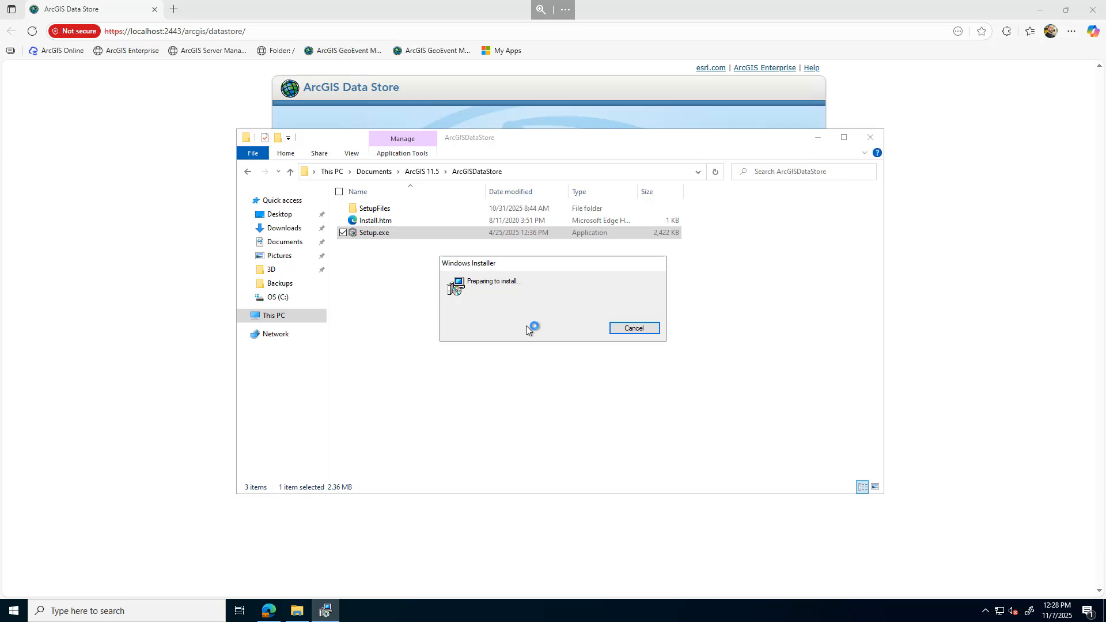
# Continue past the welcome page and accept the master agreement
pyautogui.click(621, 396)
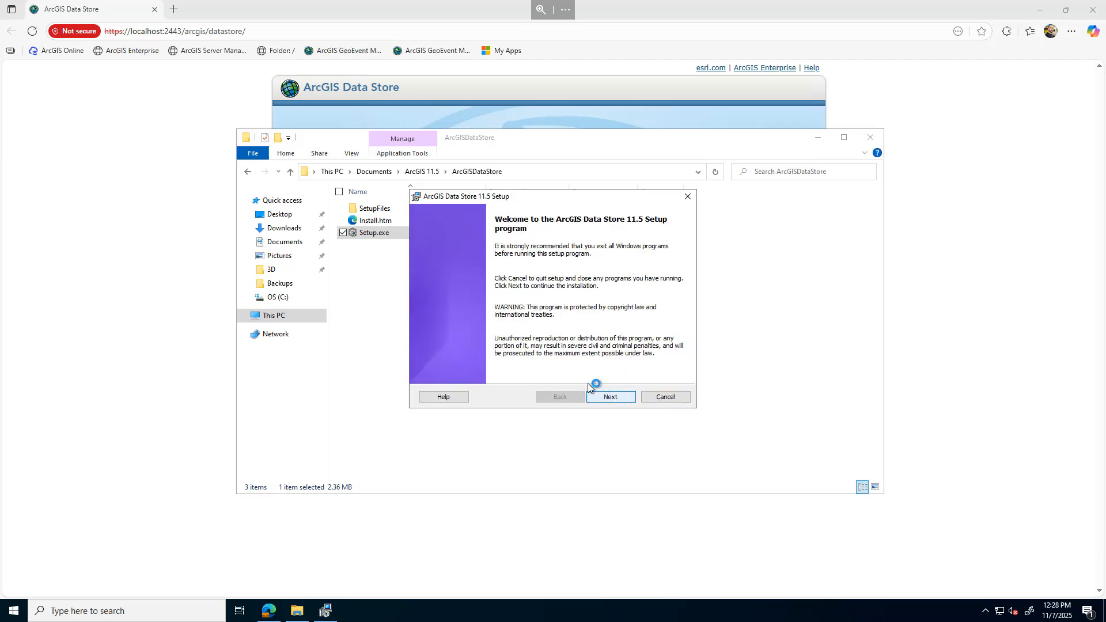
pyautogui.click(489, 355)
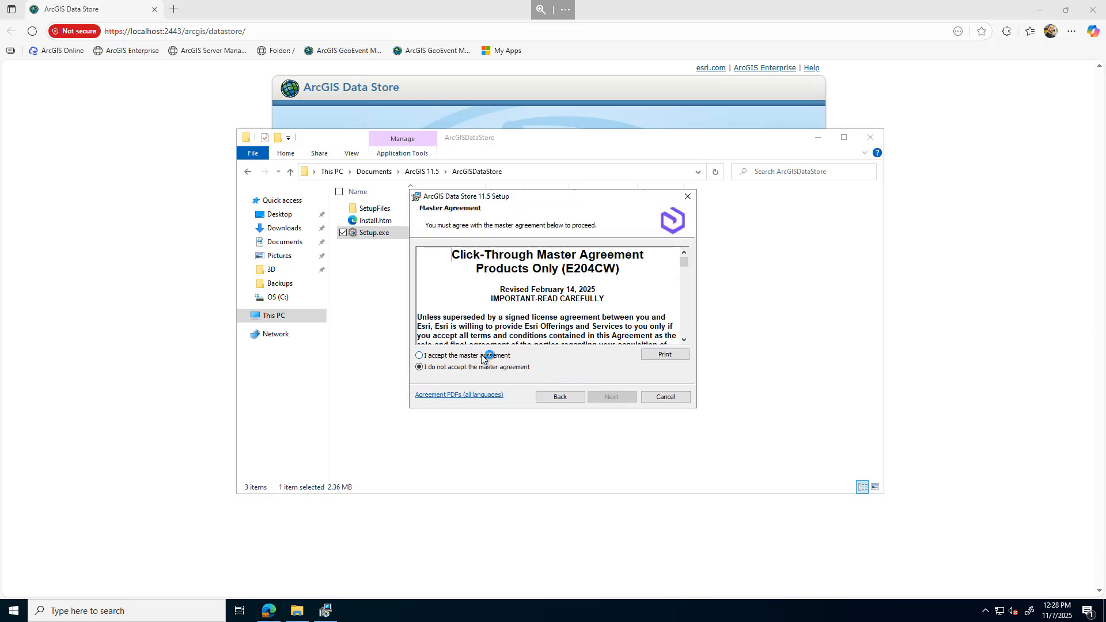
pyautogui.click(610, 397)
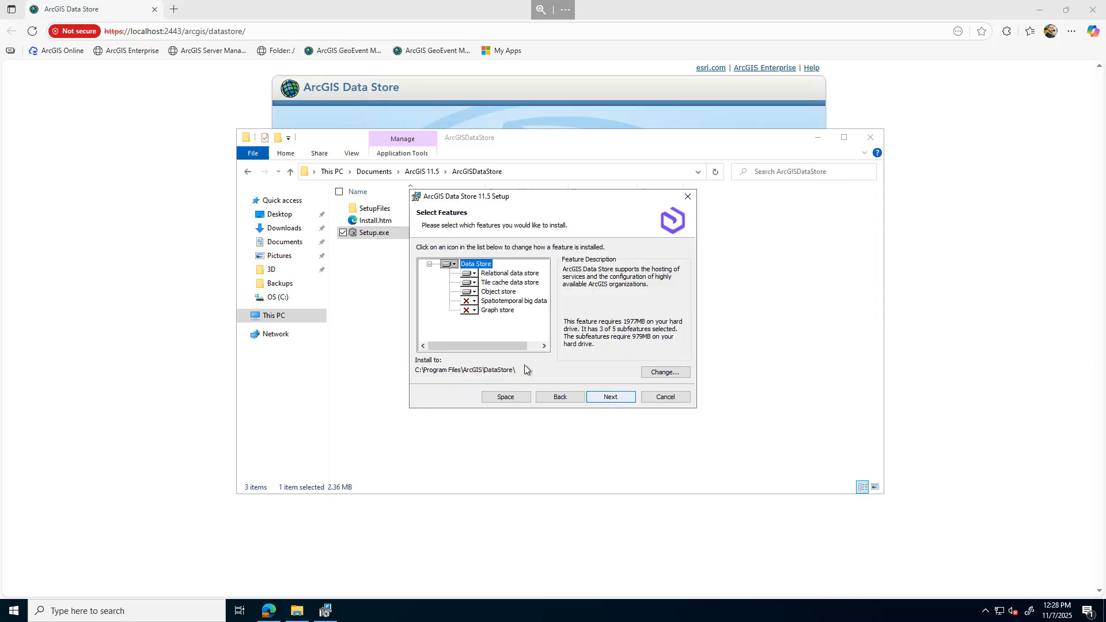
# Exclude Object store and Tile cache data store from the installation, keeping Relational data store, and continue
pyautogui.click(473, 292)
pyautogui.click(518, 332)
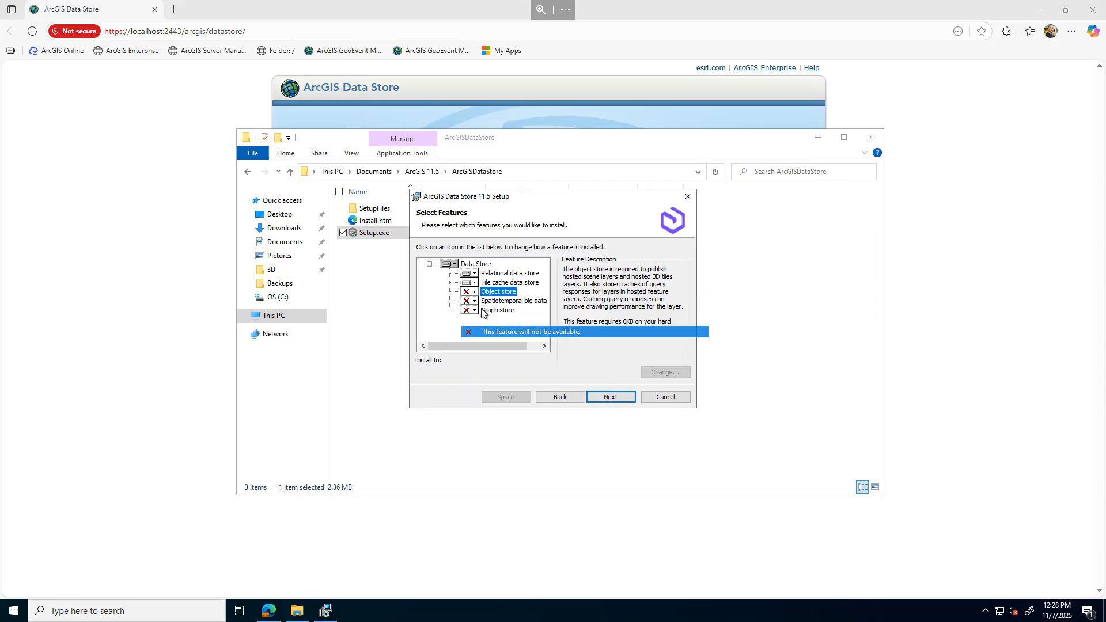
pyautogui.click(474, 282)
pyautogui.click(484, 323)
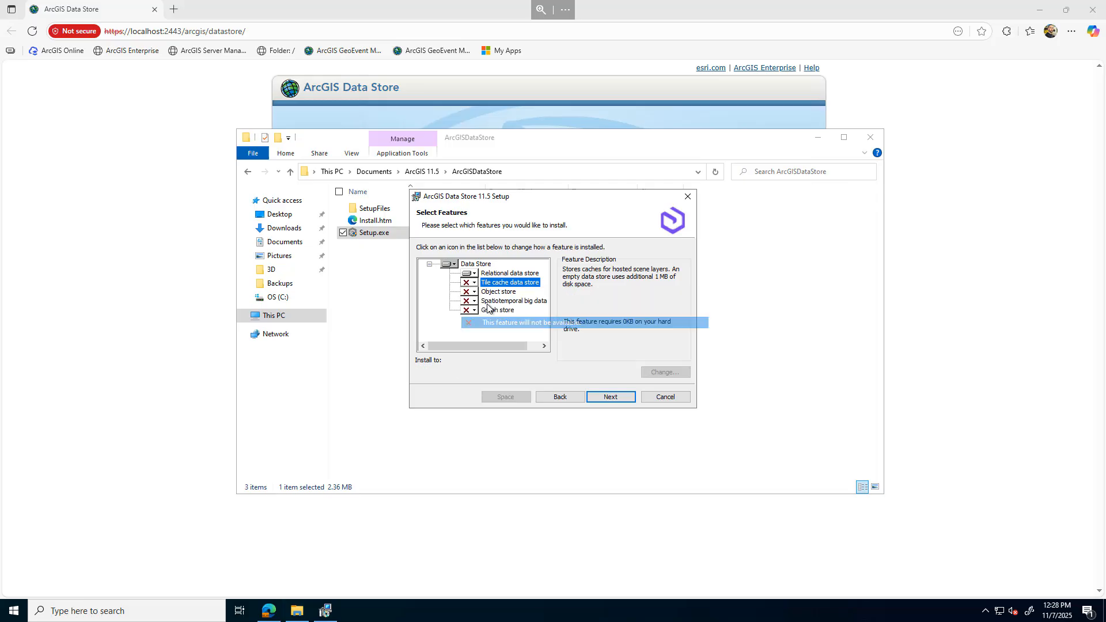
pyautogui.click(491, 275)
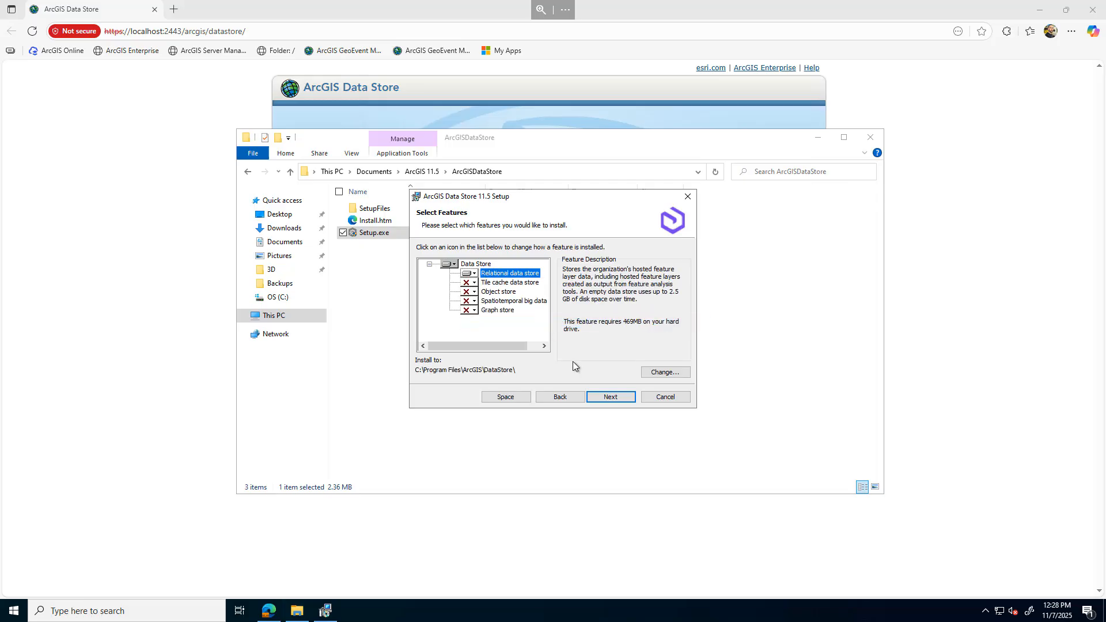
pyautogui.click(608, 397)
# Enter and confirm the password for the arcgis service account and start the installation
pyautogui.click(554, 303)
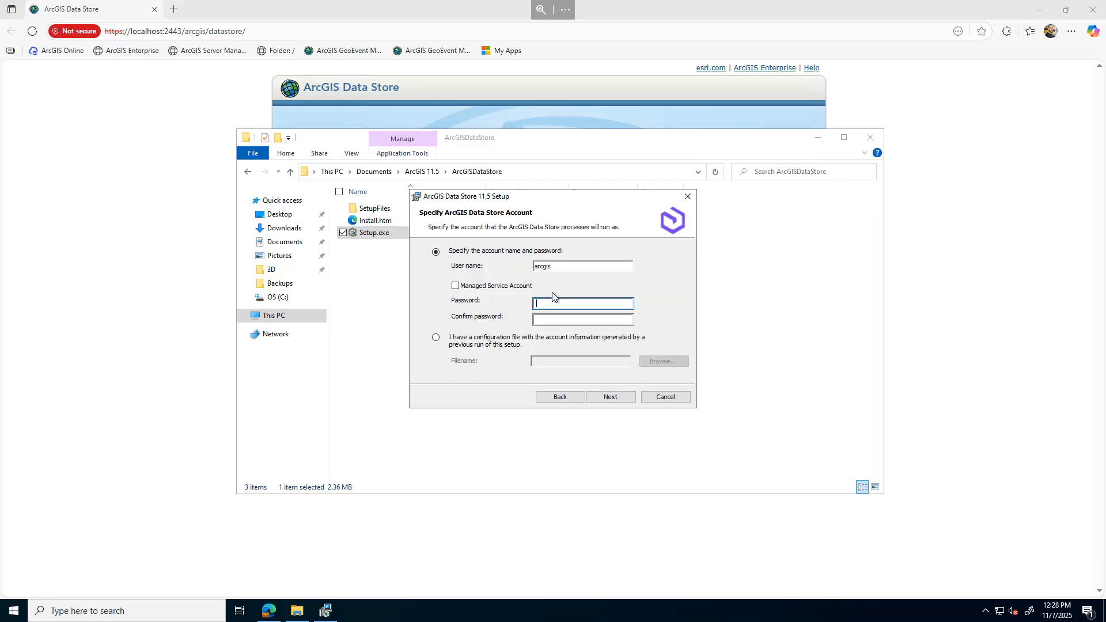
pyautogui.write('**************')
pyautogui.press('Tab')
pyautogui.write('*')
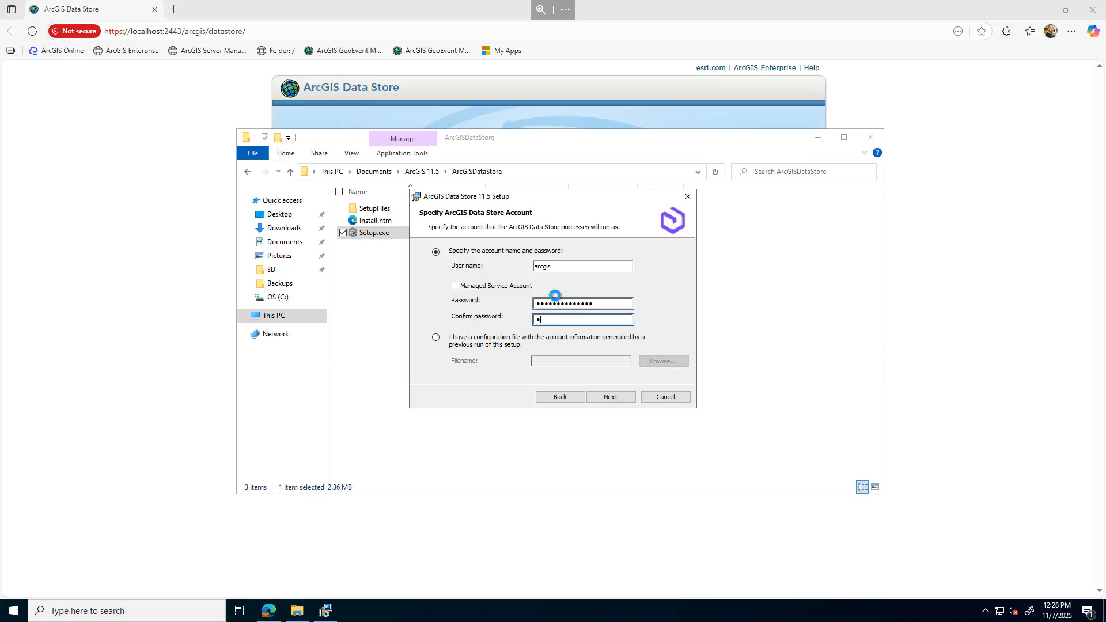
pyautogui.write('************')
pyautogui.click(609, 398)
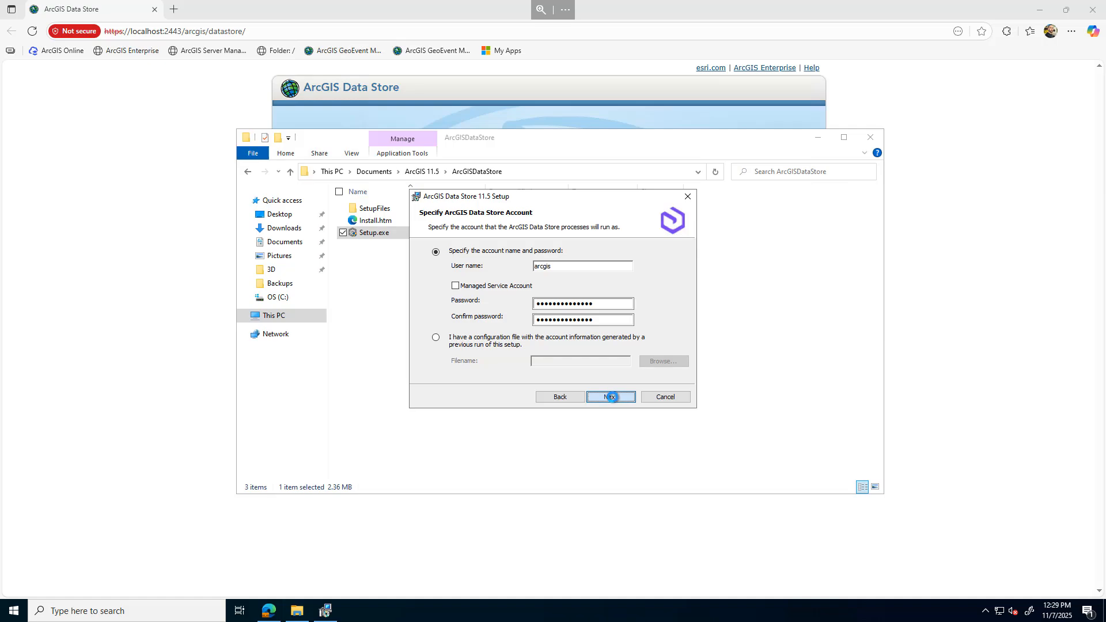
pyautogui.click(611, 398)
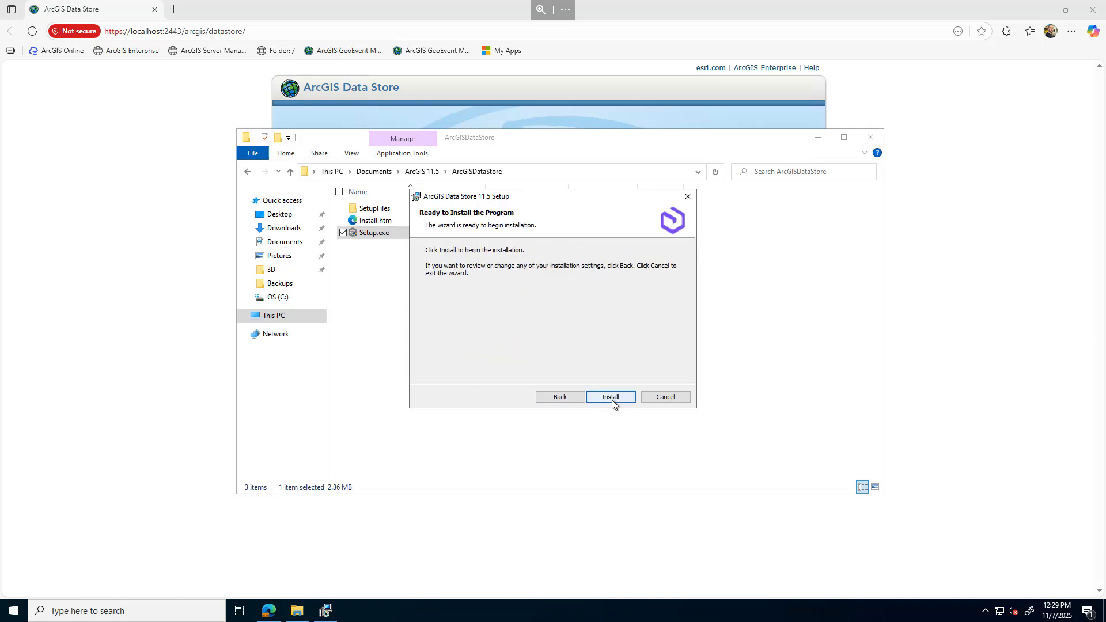
pyautogui.click(623, 397)
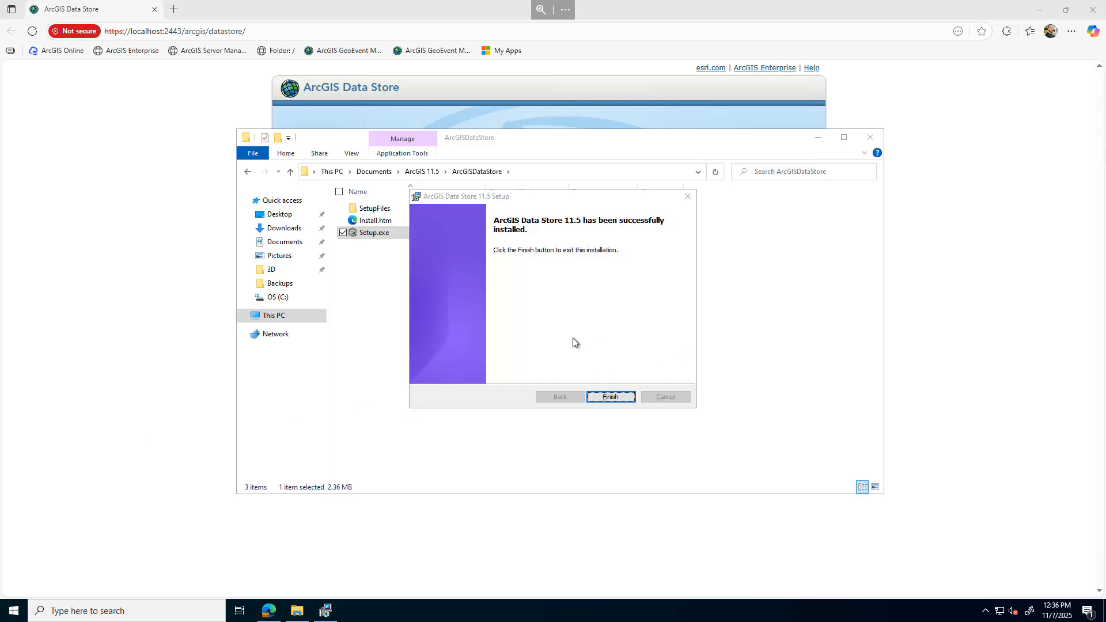
# Finish the Data Store setup wizard, close the Data Store configuration tab and minimize the browser
pyautogui.click(611, 396)
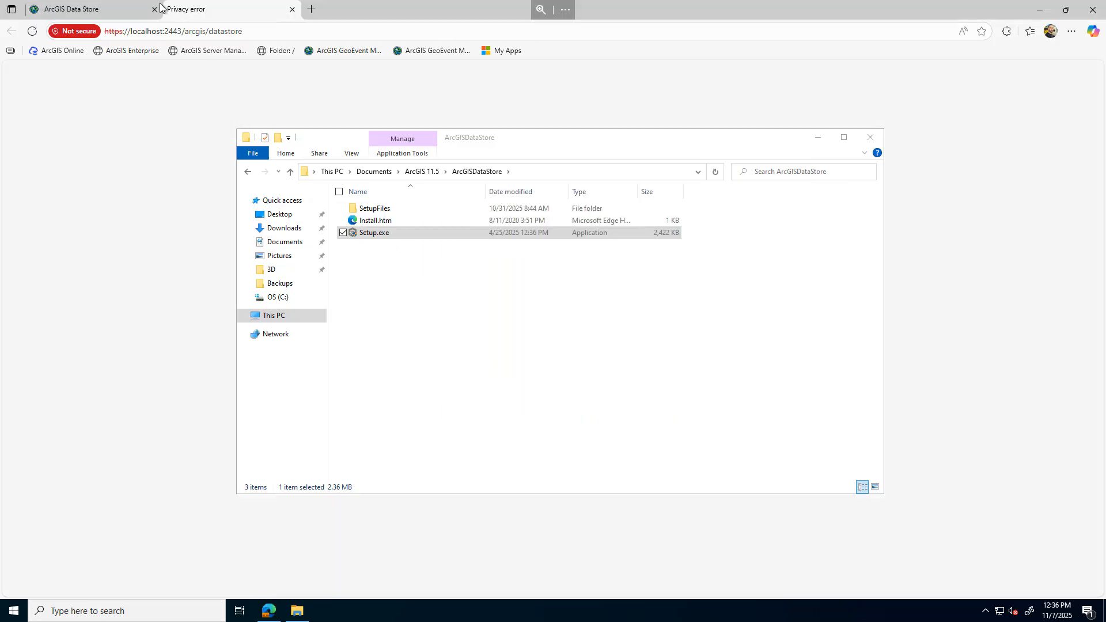
pyautogui.click(154, 10)
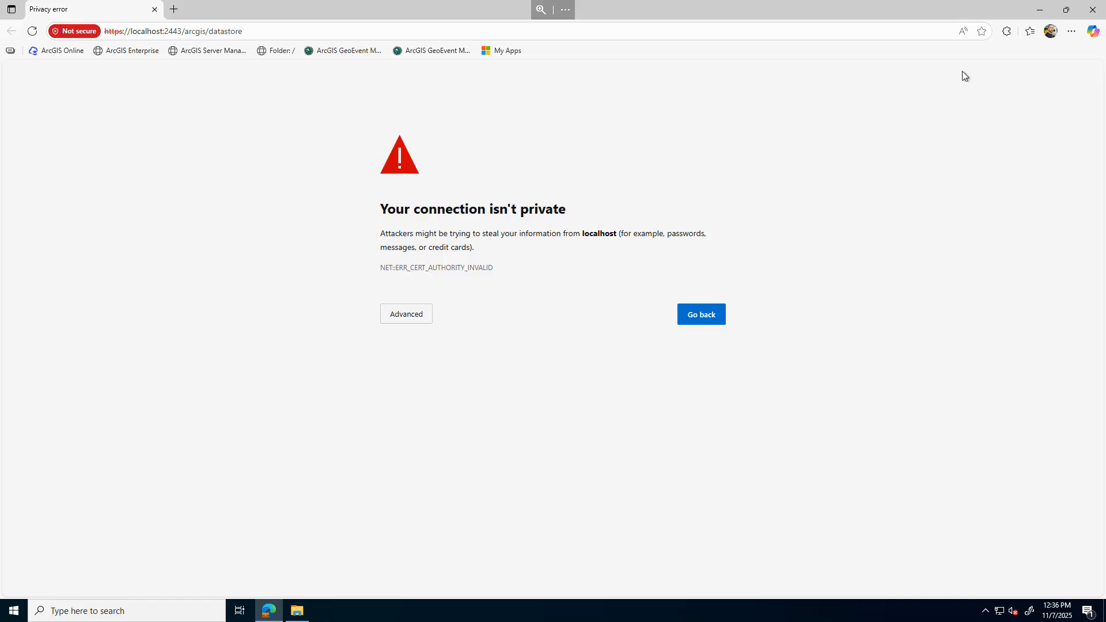
pyautogui.click(1040, 10)
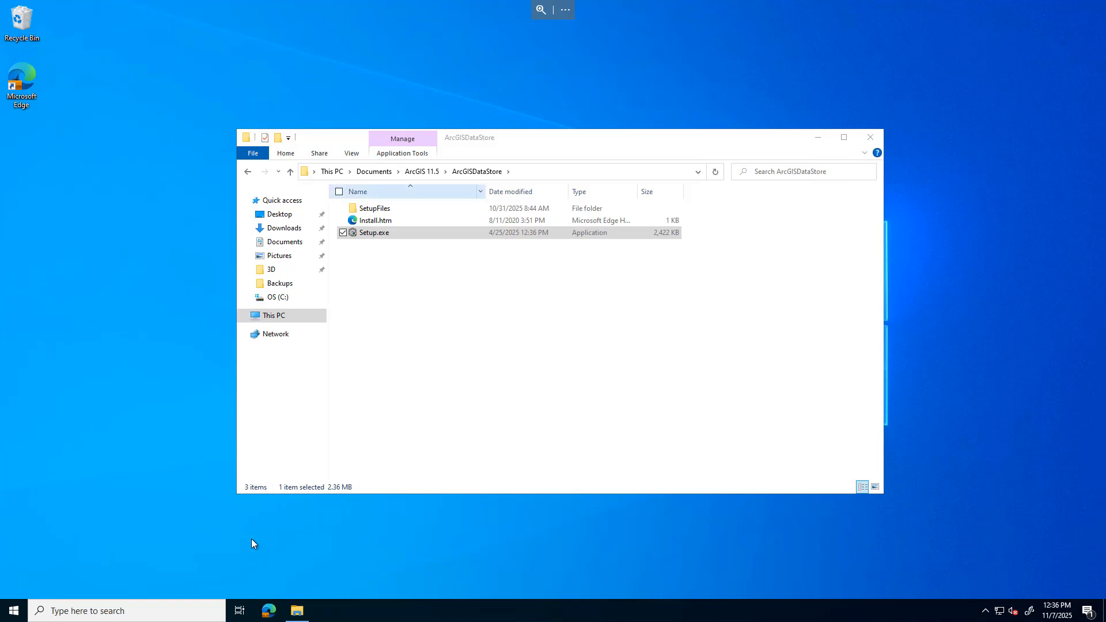
# Open Command Prompt as administrator and approve the elevation prompt
pyautogui.click(128, 609)
pyautogui.write('cmd')
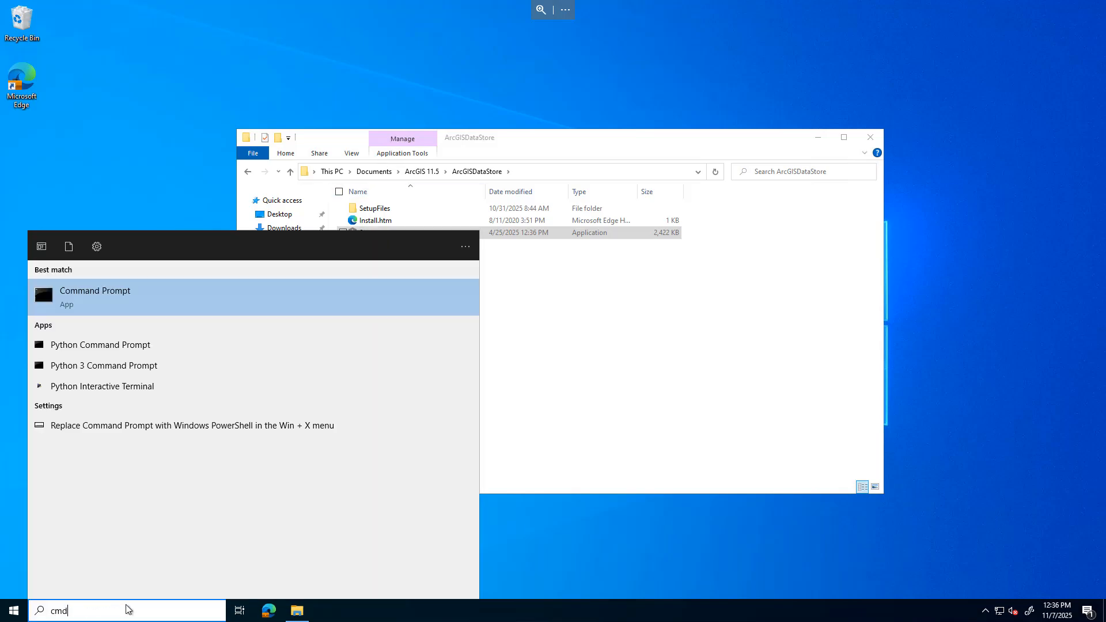
pyautogui.rightClick(118, 308)
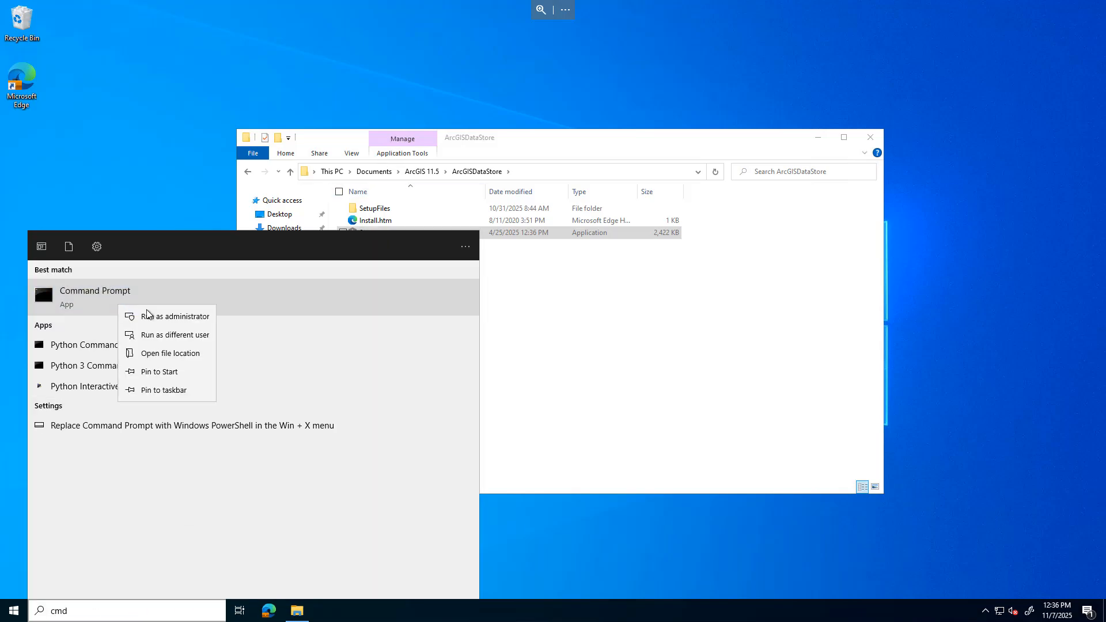
pyautogui.click(152, 316)
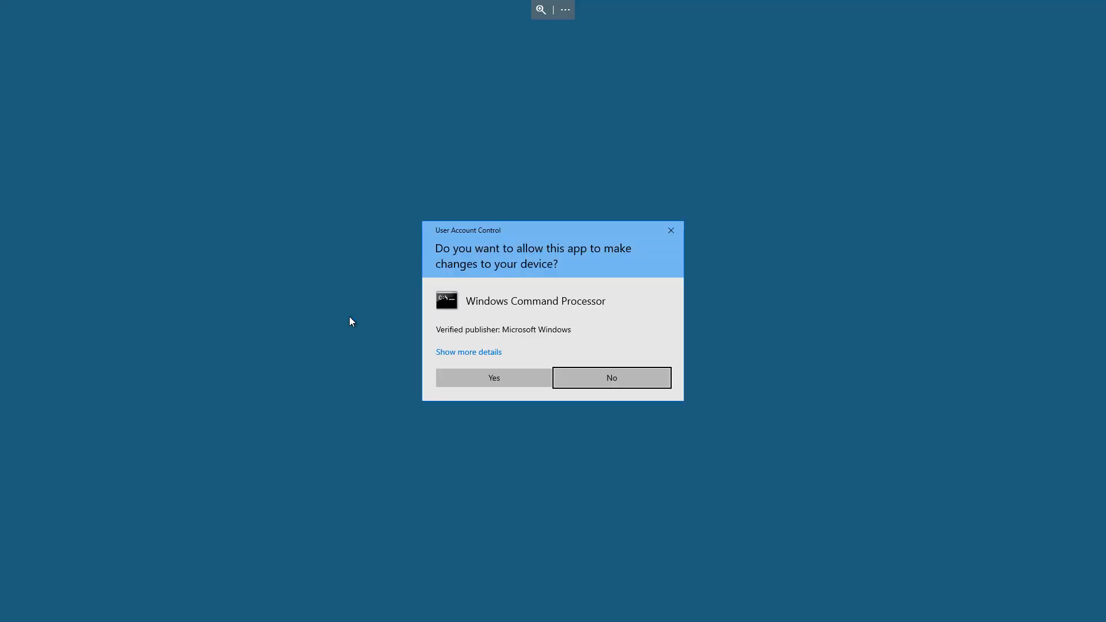
pyautogui.click(487, 381)
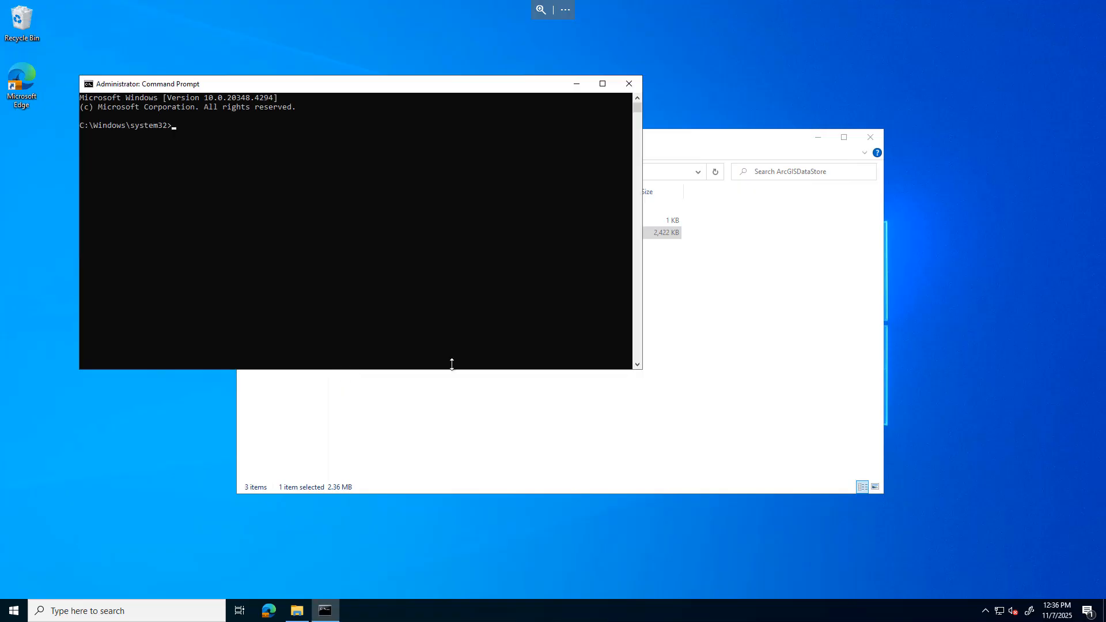
# Browse to C:\Program Files\ArcGIS\DataStore\tools and copy the folder path
pyautogui.click(689, 142)
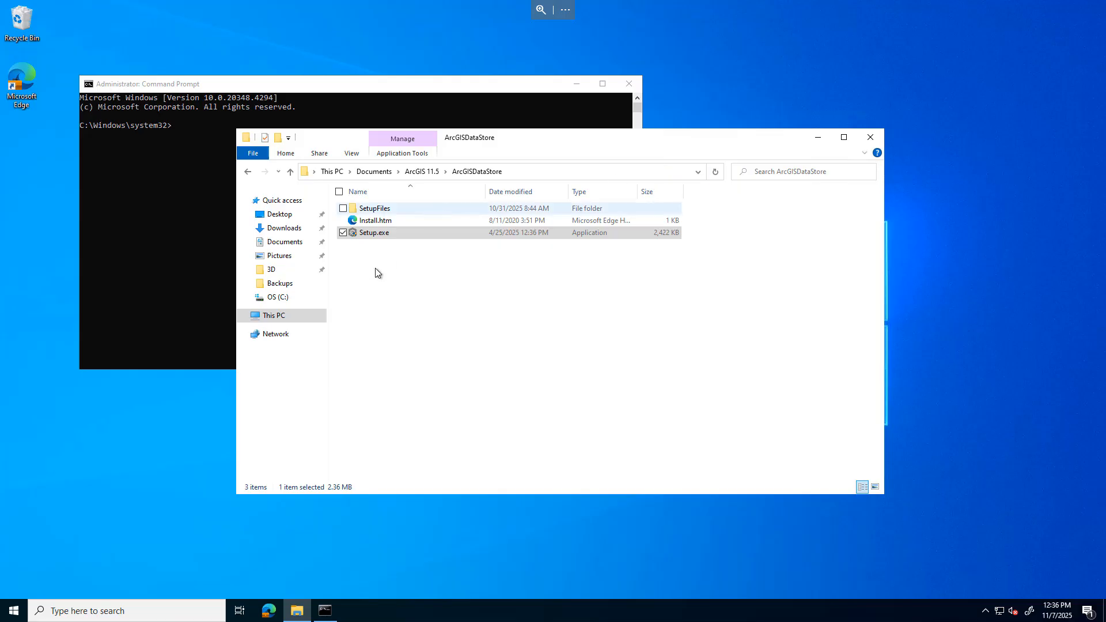
pyautogui.click(283, 298)
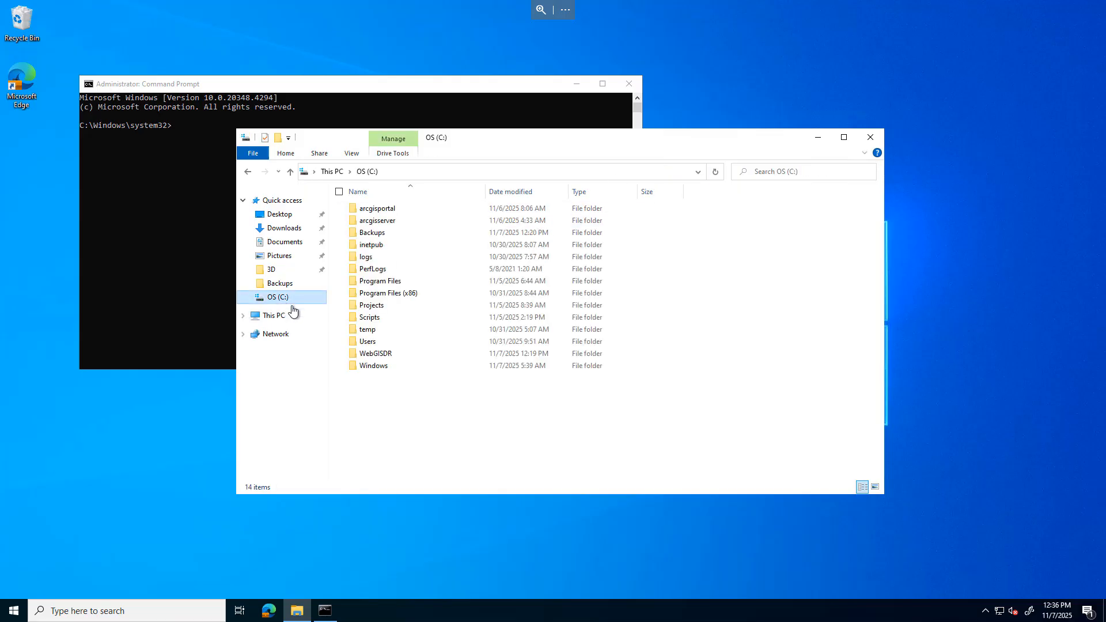
pyautogui.click(384, 282)
pyautogui.doubleClick(385, 282)
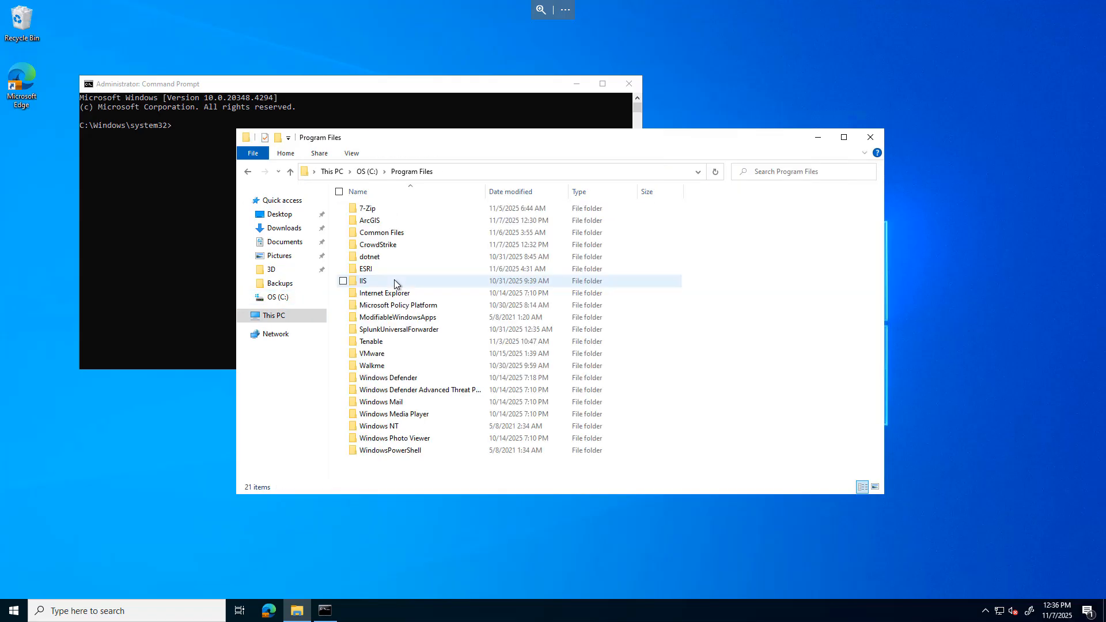
pyautogui.doubleClick(371, 224)
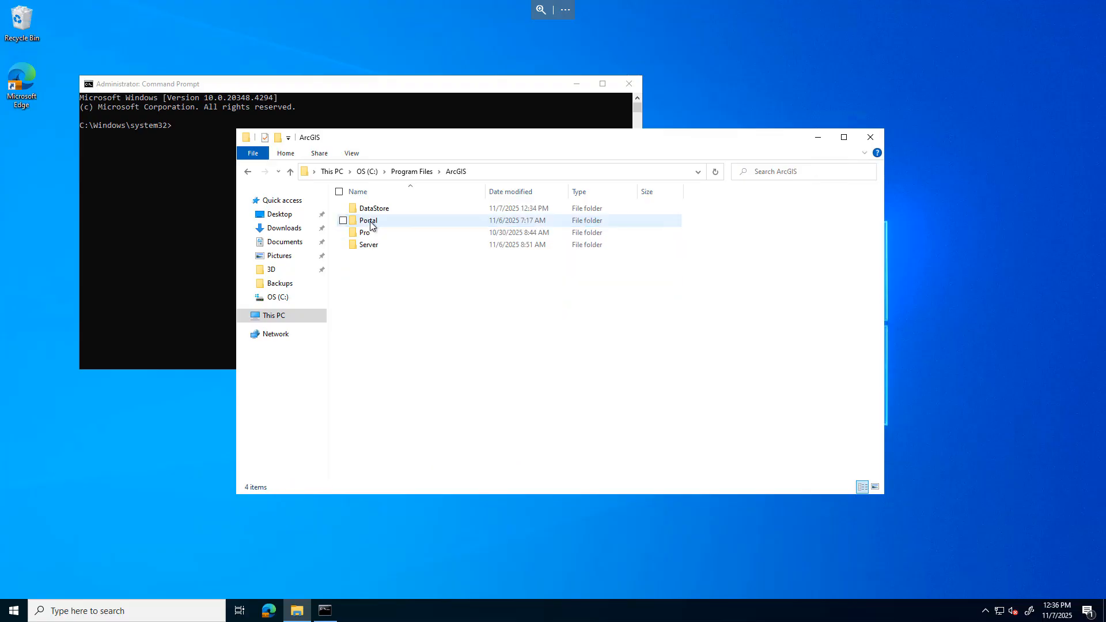
pyautogui.doubleClick(372, 210)
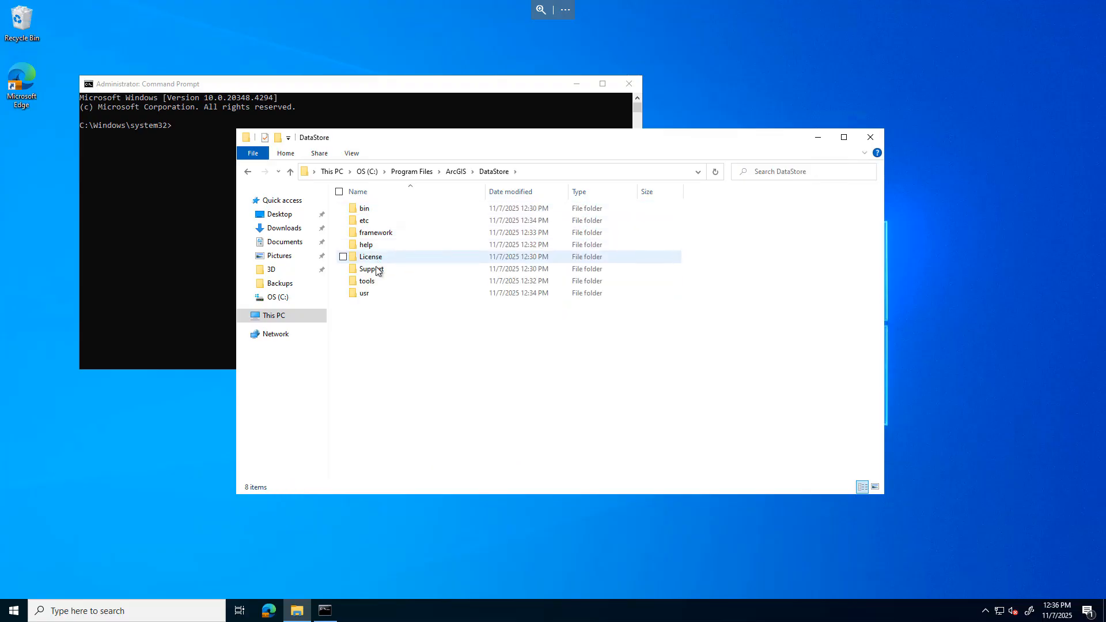
pyautogui.doubleClick(369, 282)
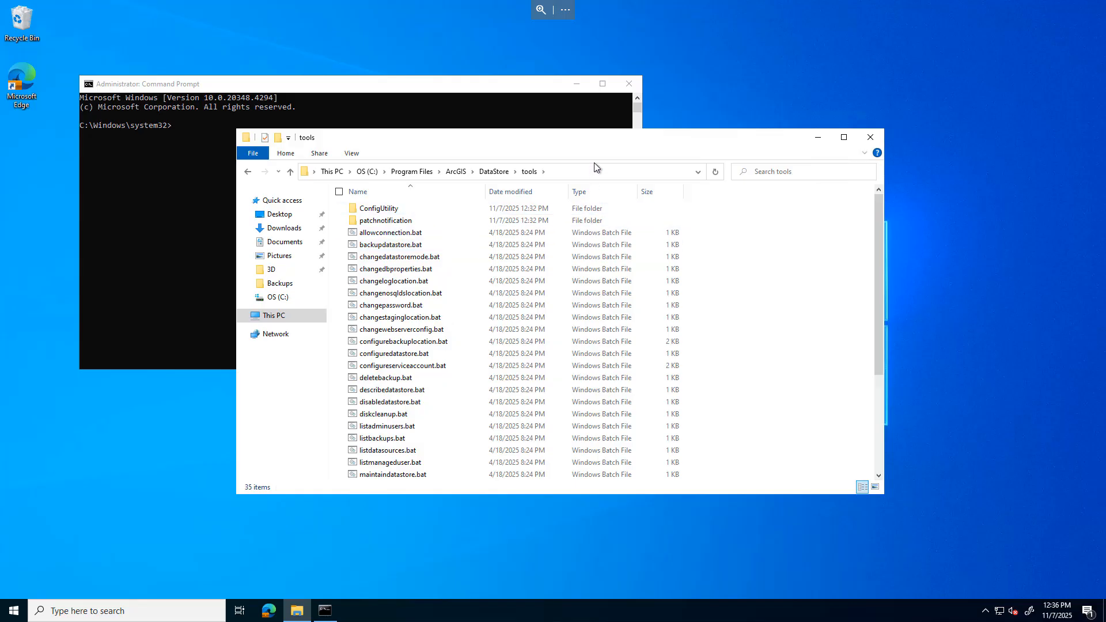
pyautogui.click(587, 175)
pyautogui.hotkey('ctrl', 'c')
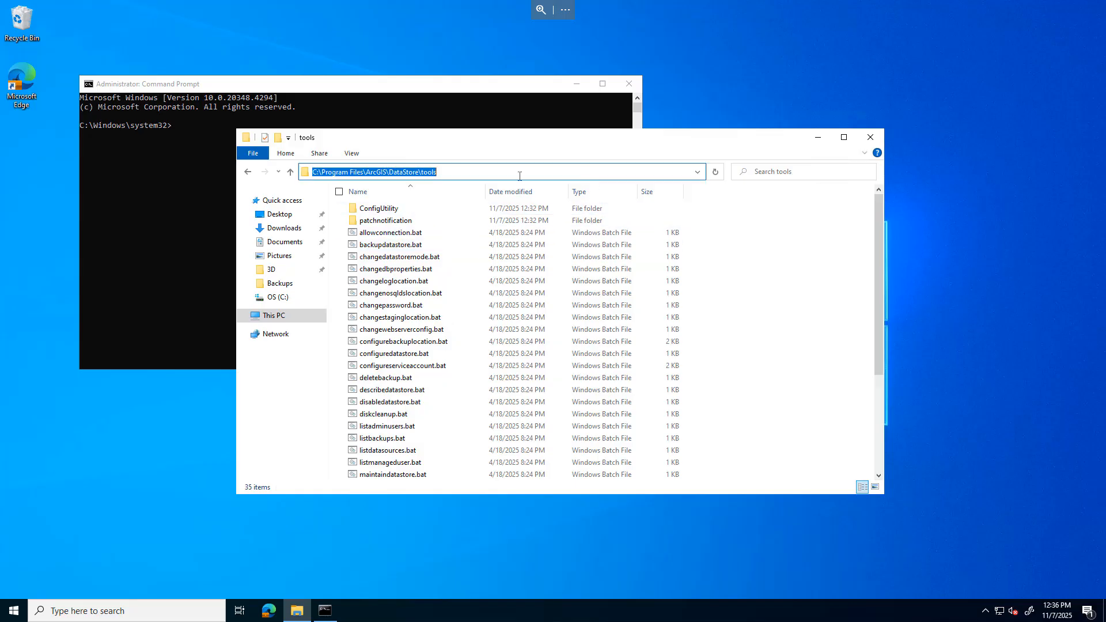
# Change the command prompt directory to C:\Program Files\ArcGIS\DataStore\tools
pyautogui.click(134, 215)
pyautogui.write('cd')
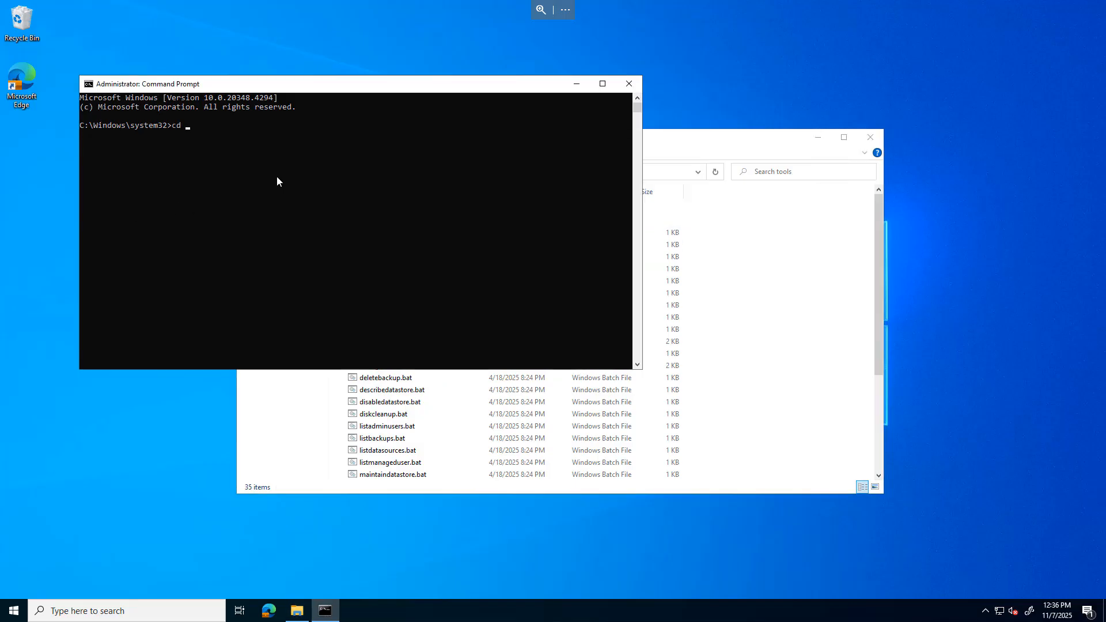
pyautogui.hotkey('ctrl', 'v')
pyautogui.press('Return')
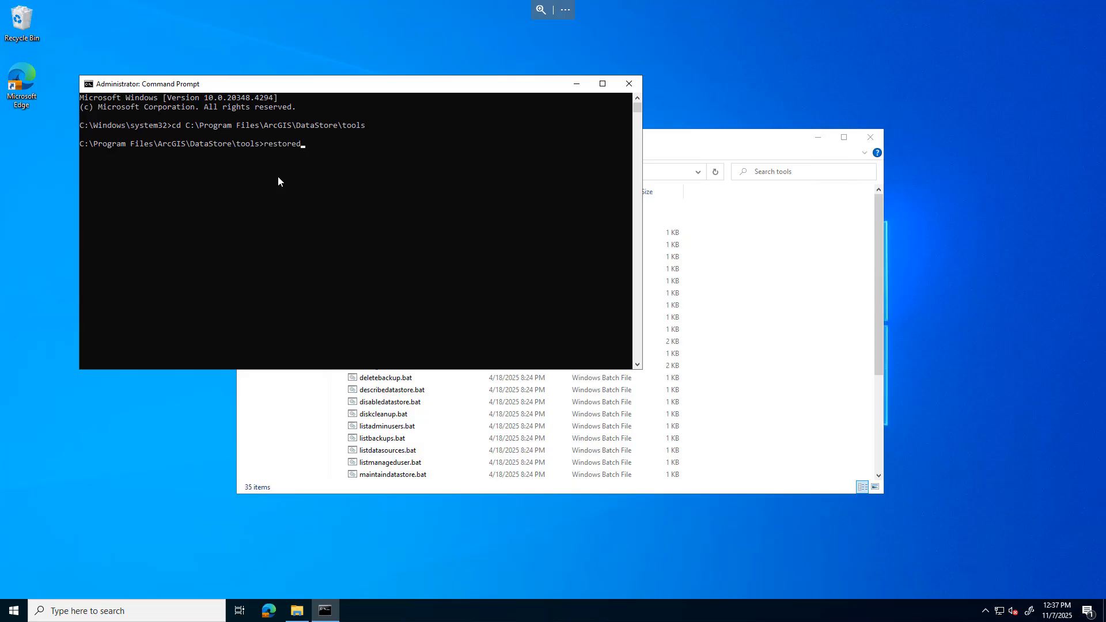
# Start a restoredatastore.bat command with --store relational and the --target option
pyautogui.press('Tab')
pyautogui.write('--store relational --targe')
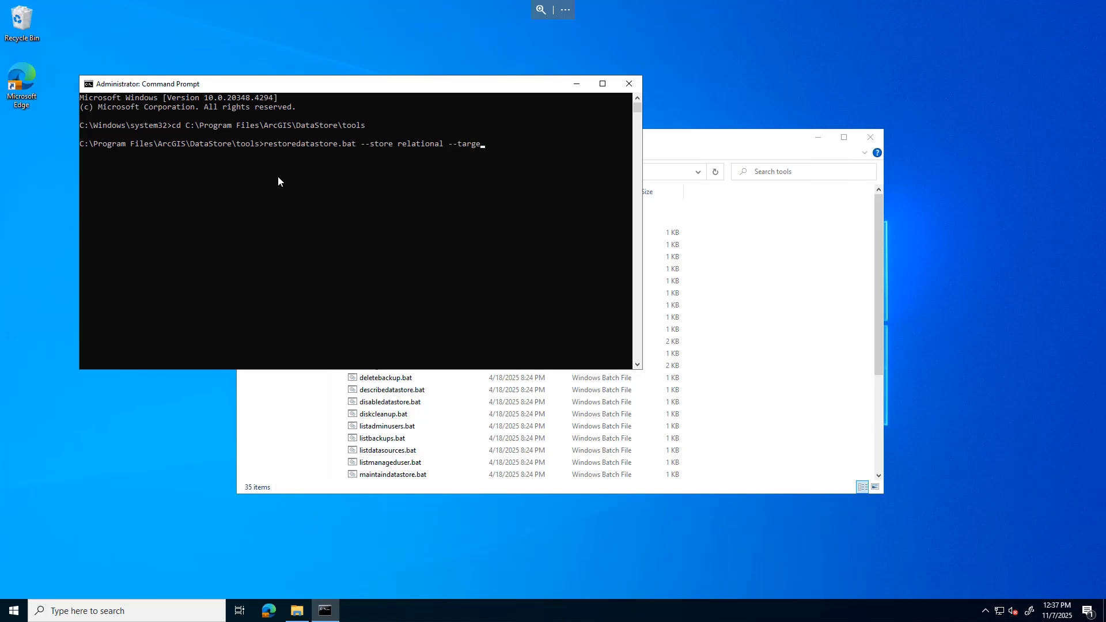
pyautogui.write('t')
pyautogui.click(292, 610)
pyautogui.click(271, 297)
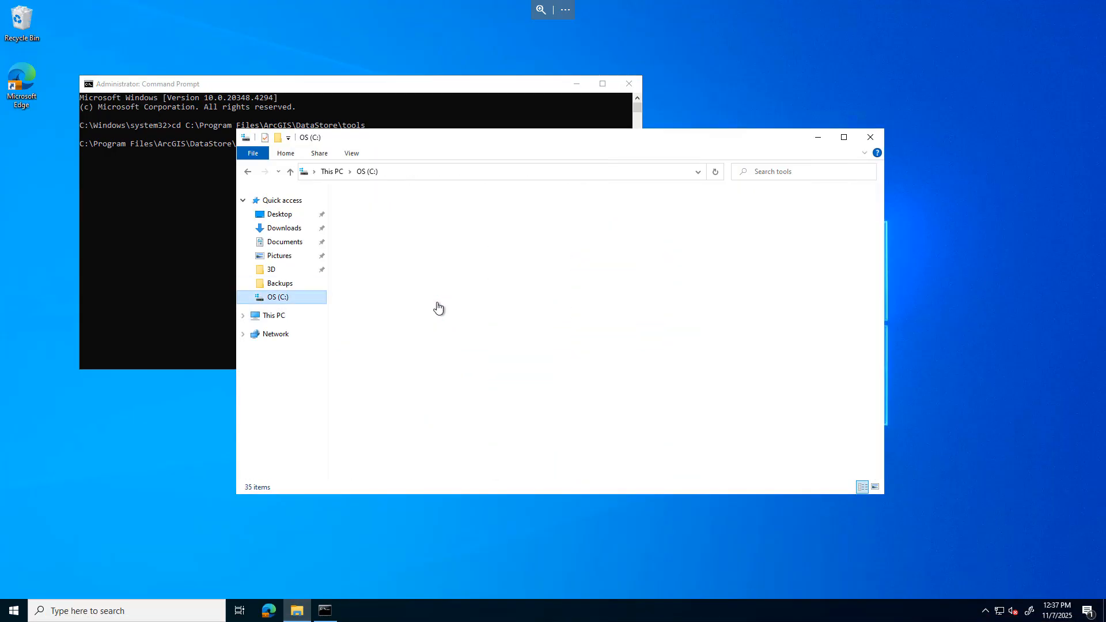
pyautogui.doubleClick(377, 232)
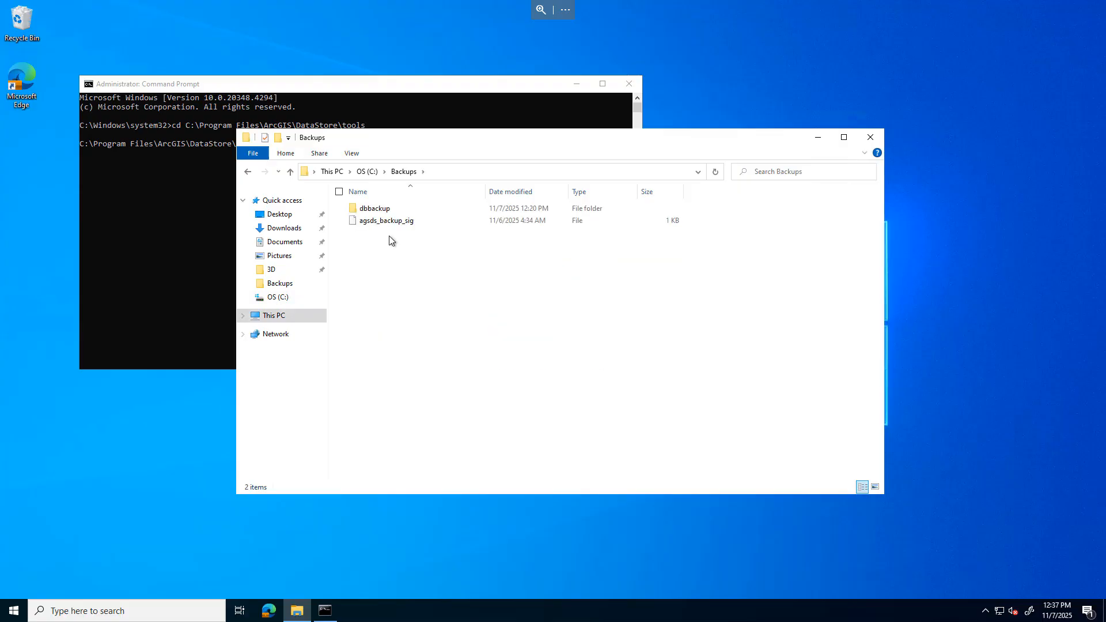
pyautogui.doubleClick(372, 209)
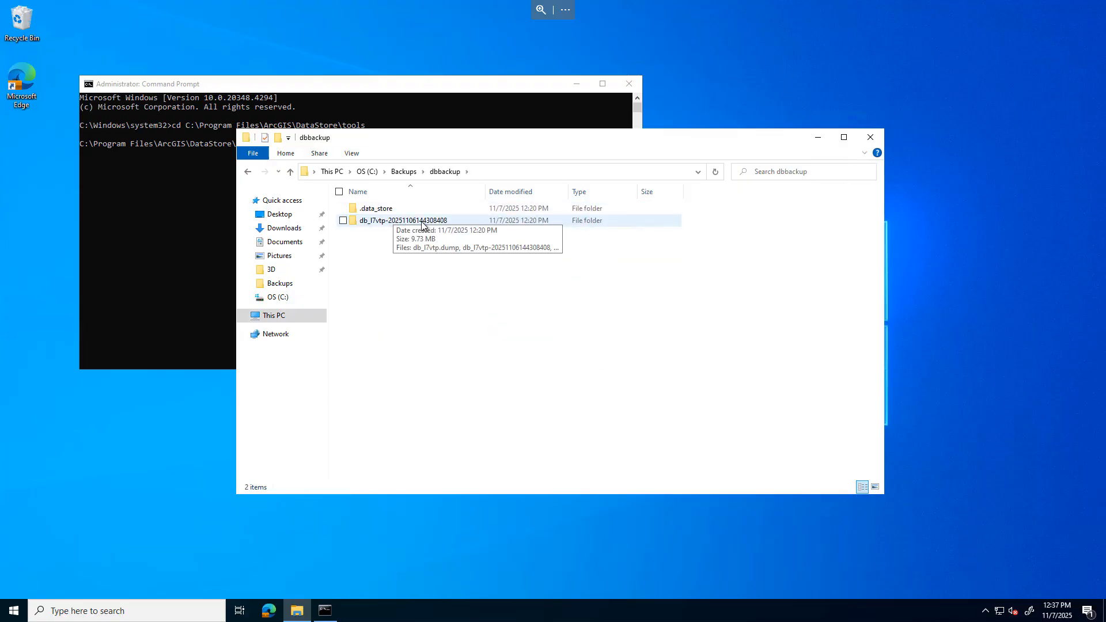
pyautogui.click(377, 221)
pyautogui.click(379, 222)
pyautogui.hotkey('ctrl', 'c')
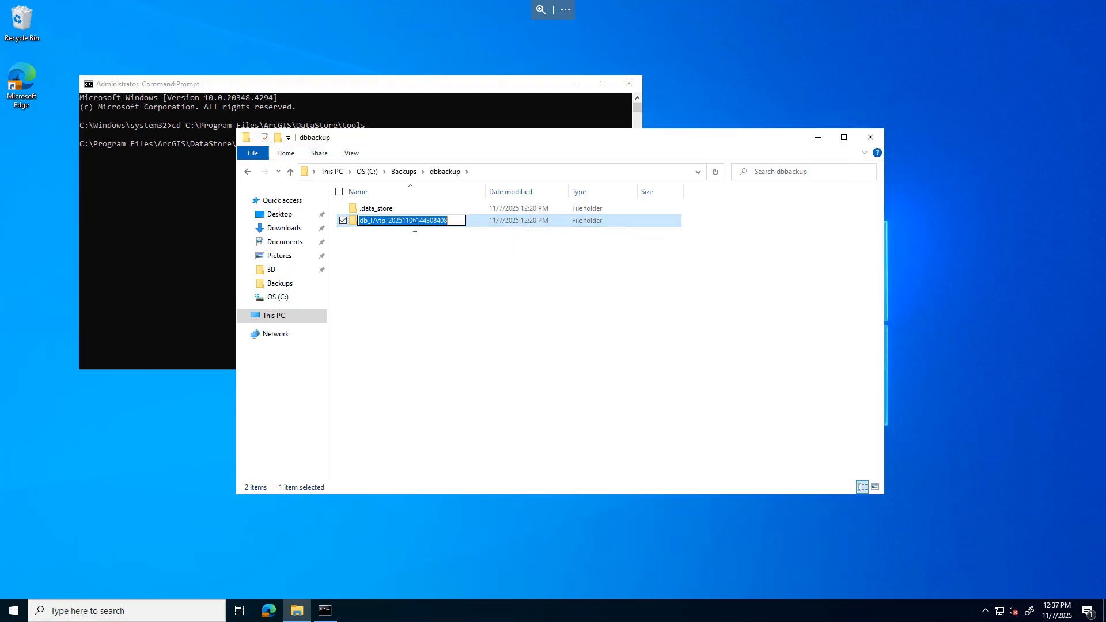
pyautogui.click(186, 217)
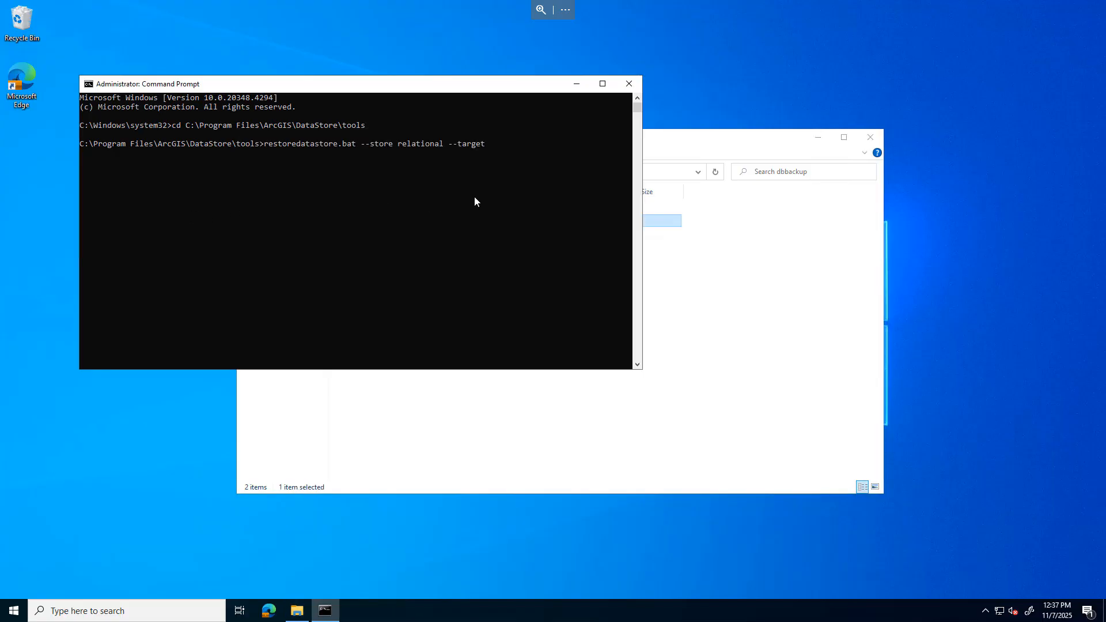
pyautogui.hotkey('ctrl', 'v')
# Add --source-loc C:\Backups to the command, taking the path from the Backups folder
pyautogui.write('--source-loc')
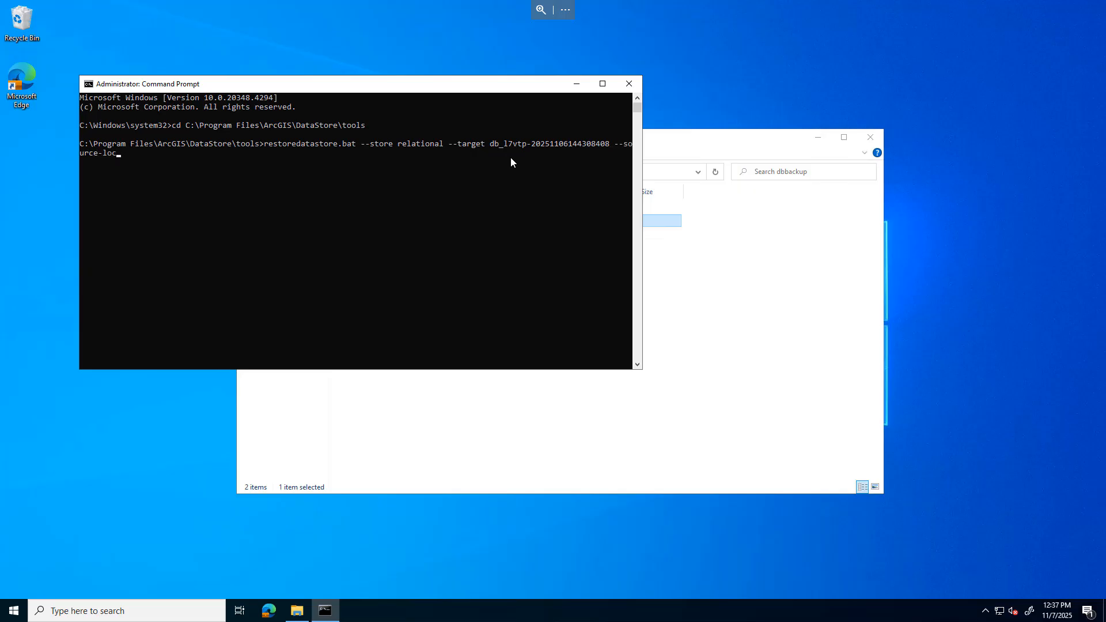
pyautogui.click(698, 129)
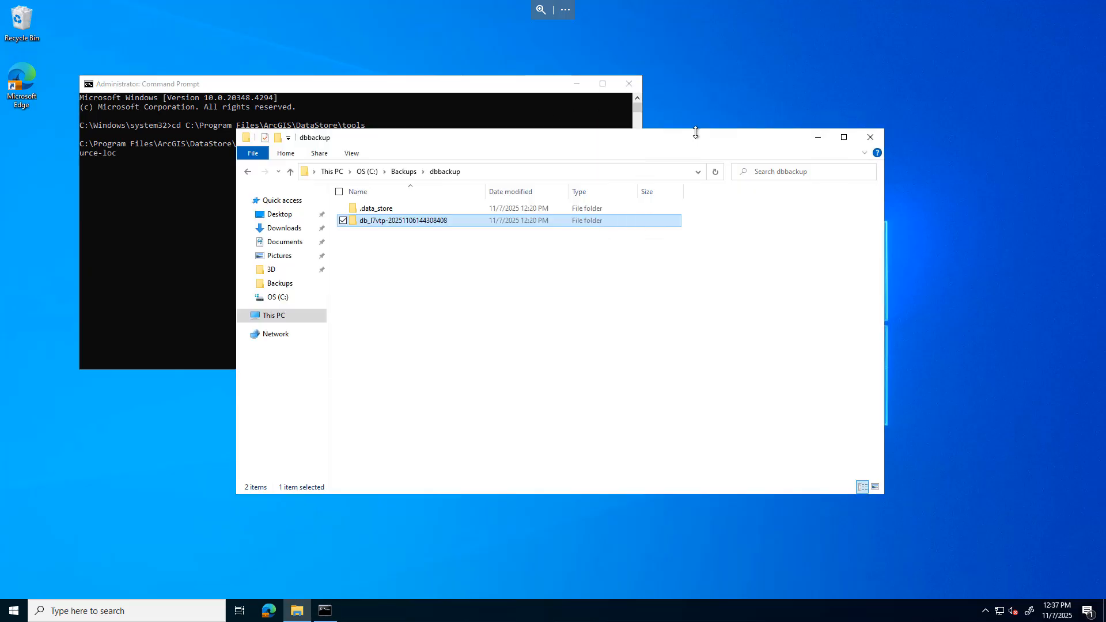
pyautogui.click(402, 172)
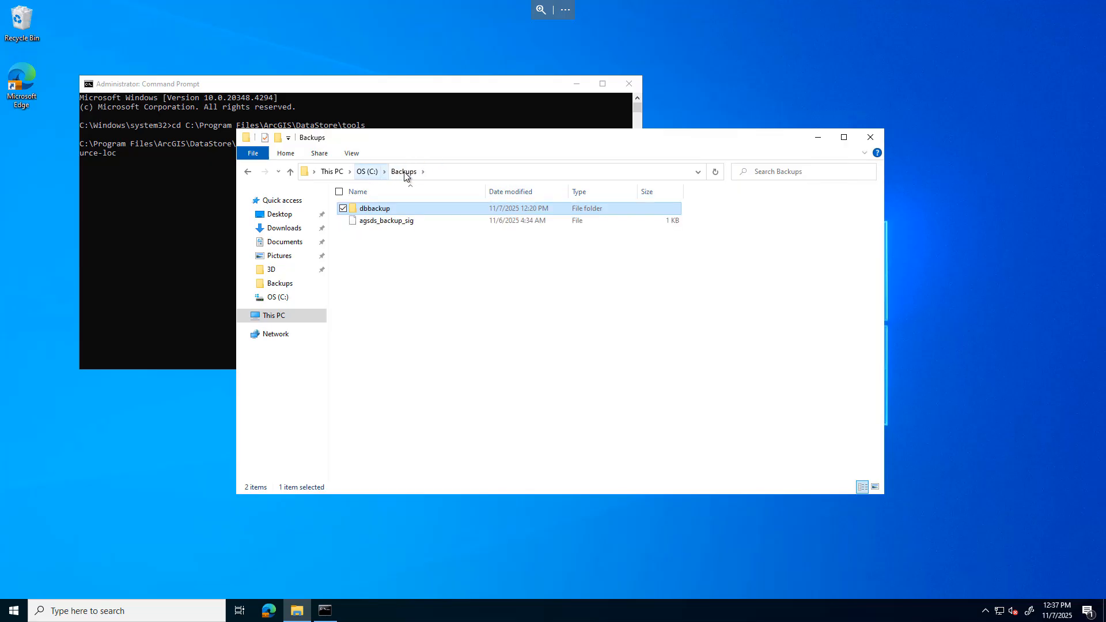
pyautogui.click(444, 171)
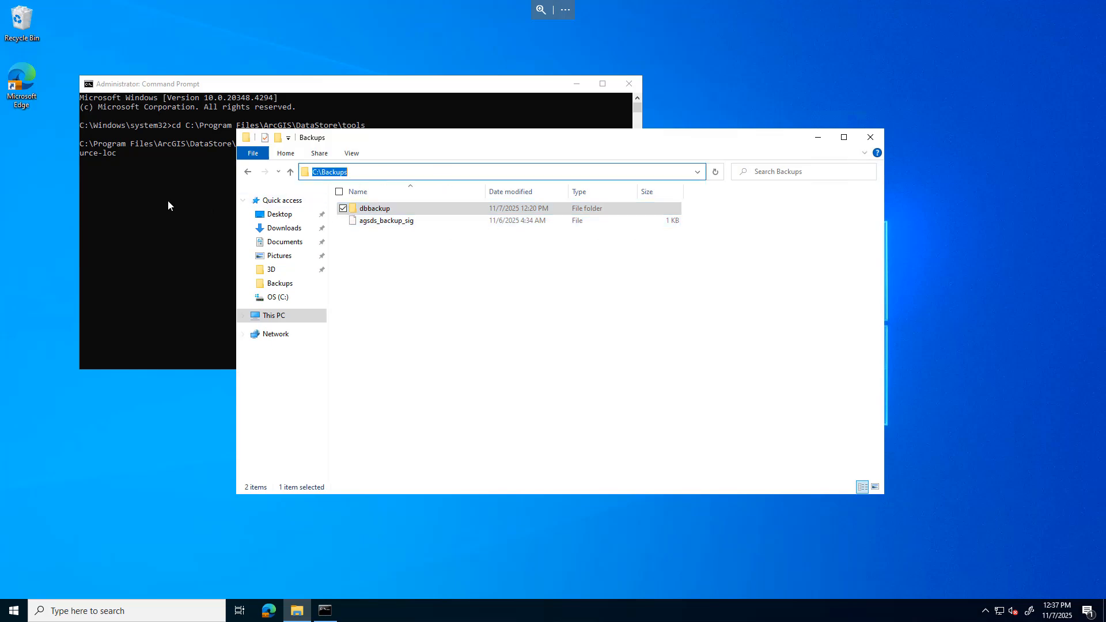
pyautogui.click(184, 171)
pyautogui.write('C:\\Backups')
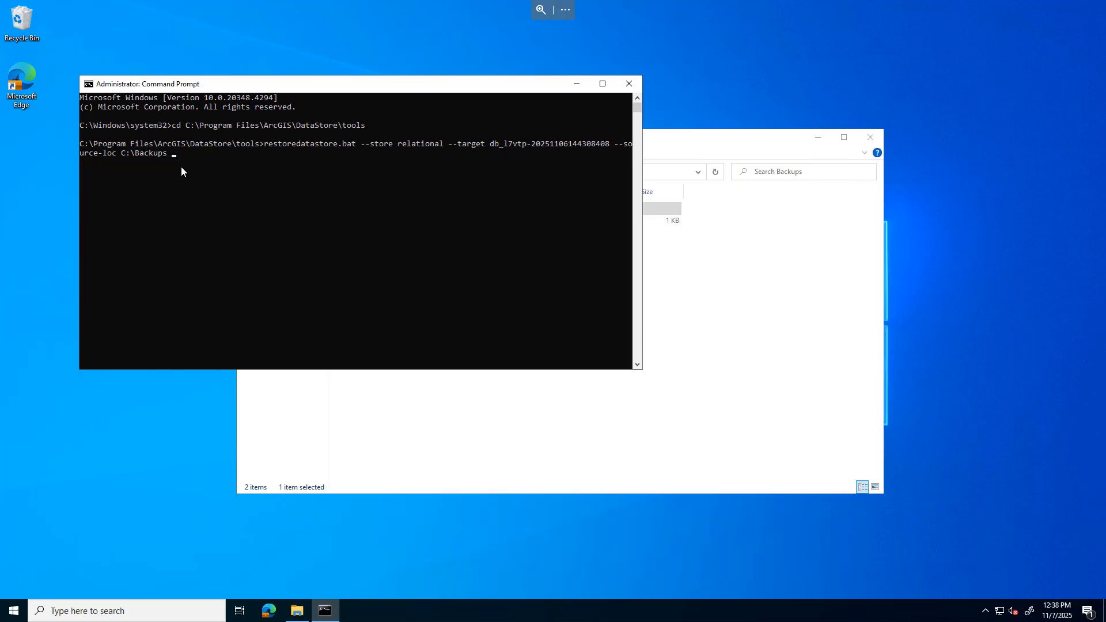
pyautogui.write(' --data-dir C:\\arcgisdatastore --server-url')
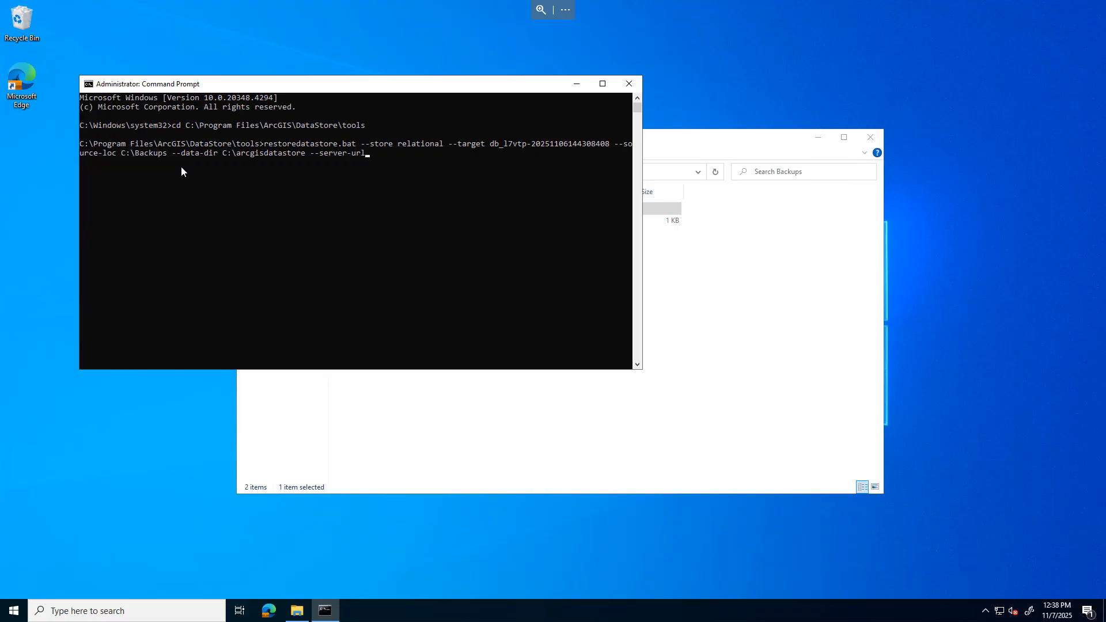
pyautogui.write('https://ps028285.esri.com:6443 --server-adm')
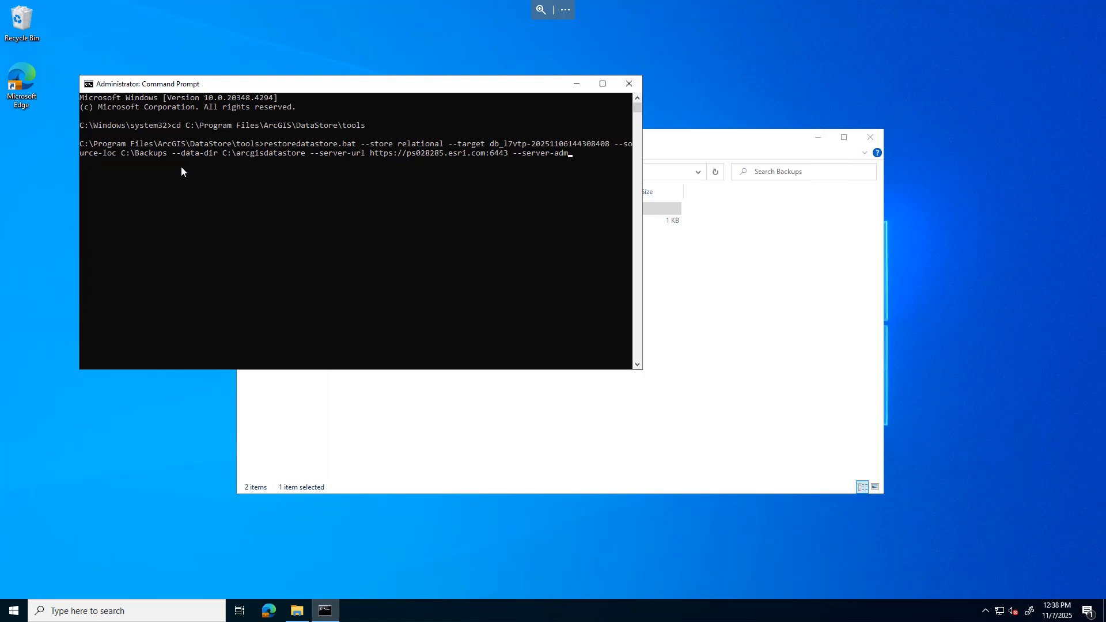
pyautogui.write('in siteadmin --server-password siteadmin')
# Add the server administrator username and --server-password arguments, run the restore, and confirm with yes
pyautogui.press('Return')
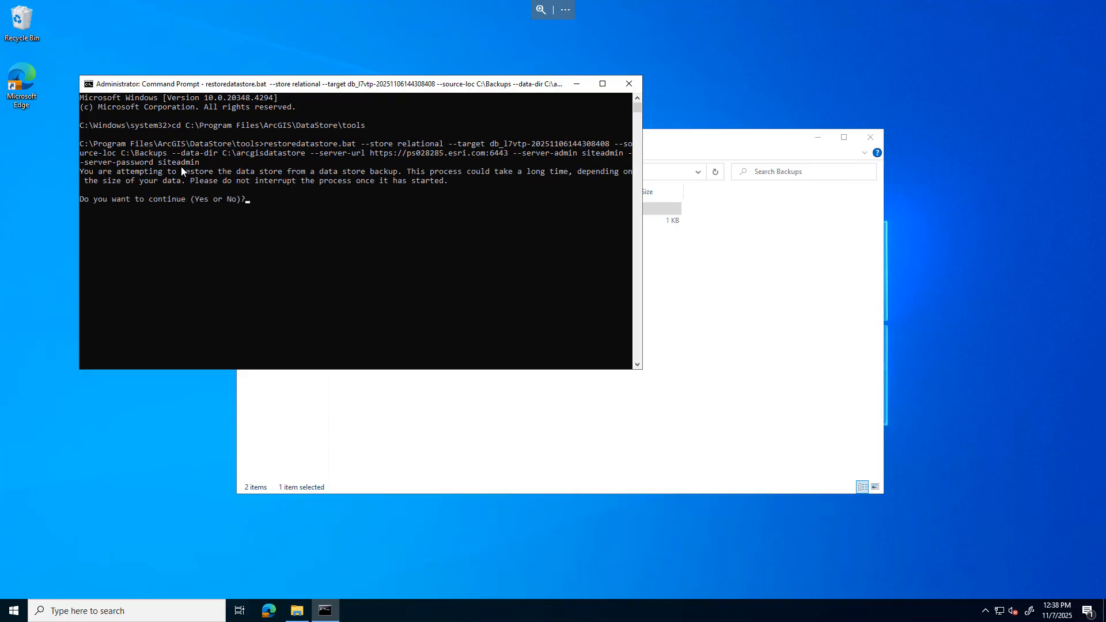
pyautogui.write('yes')
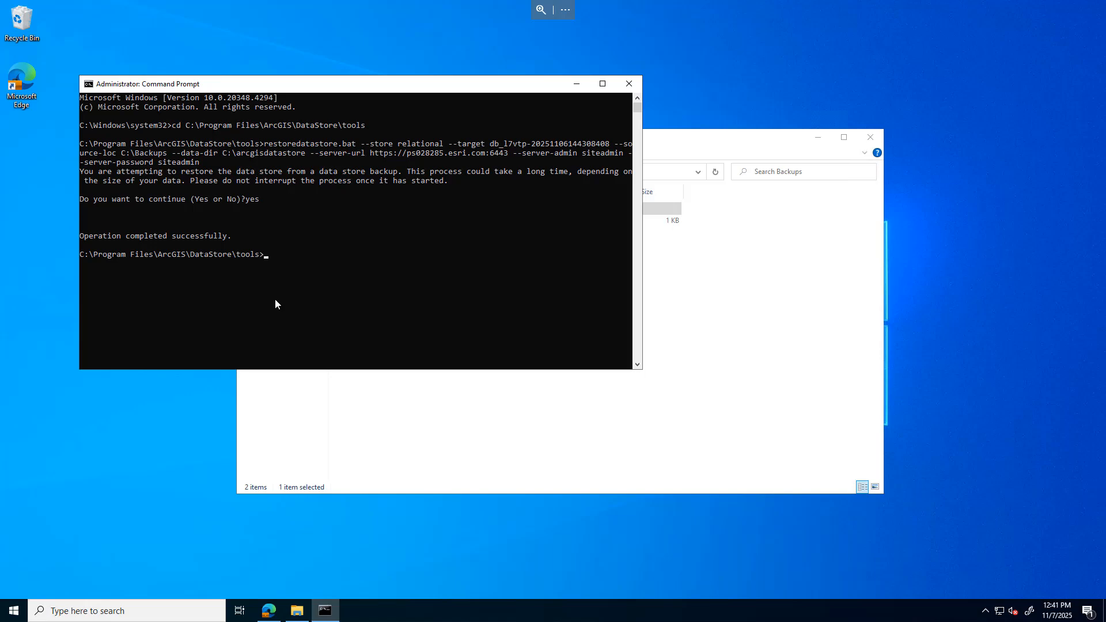
# Inspect the contents of the C:\arcgisdatastore folder and switch back to the portal in the browser
pyautogui.click(695, 151)
pyautogui.click(321, 296)
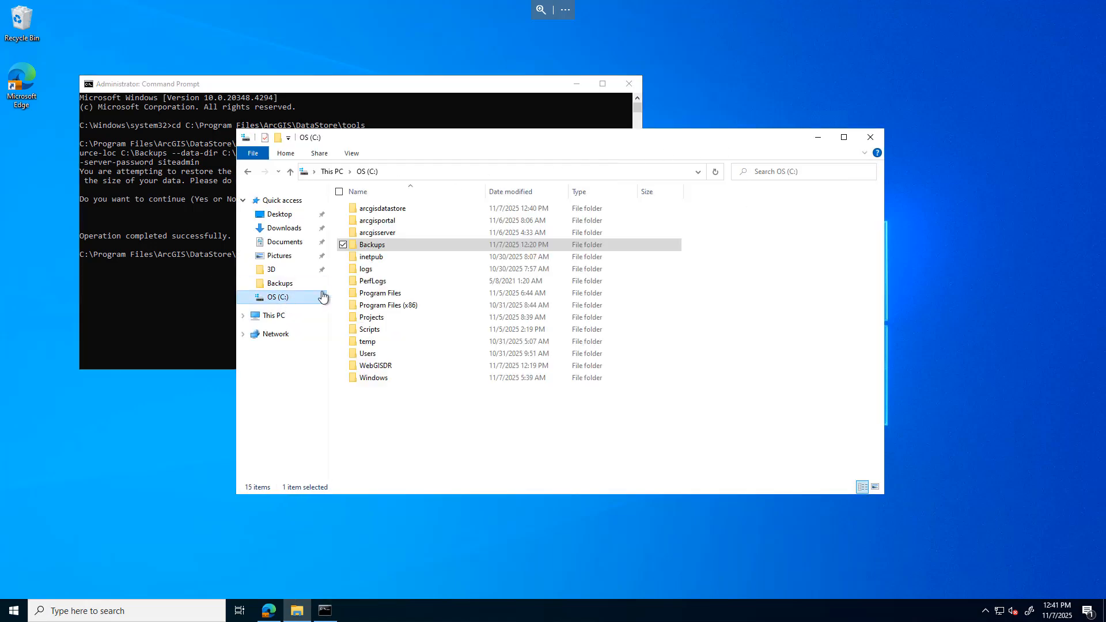
pyautogui.doubleClick(373, 213)
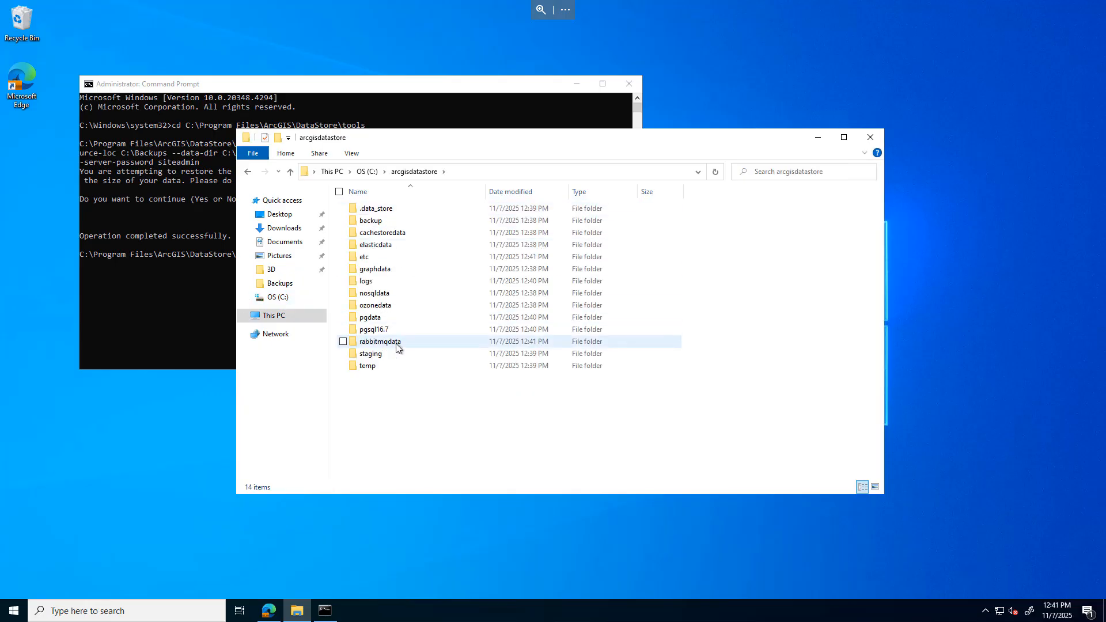
pyautogui.click(269, 612)
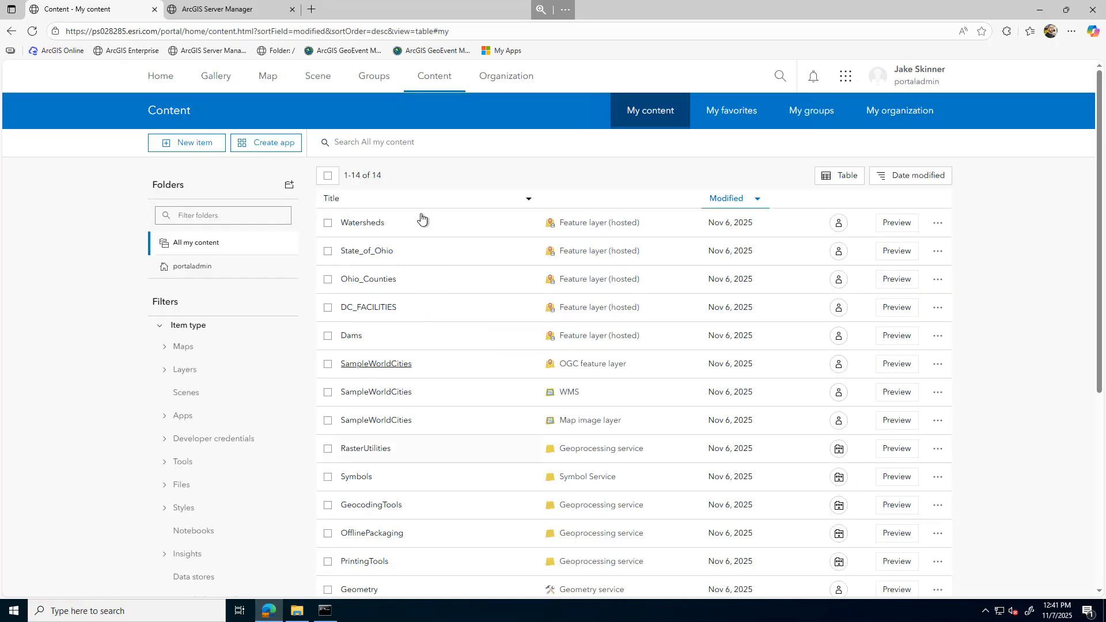
# In Server Manager, validate the registered ArcGIS_Data_Store relational data store under the site's data stores
pyautogui.click(258, 15)
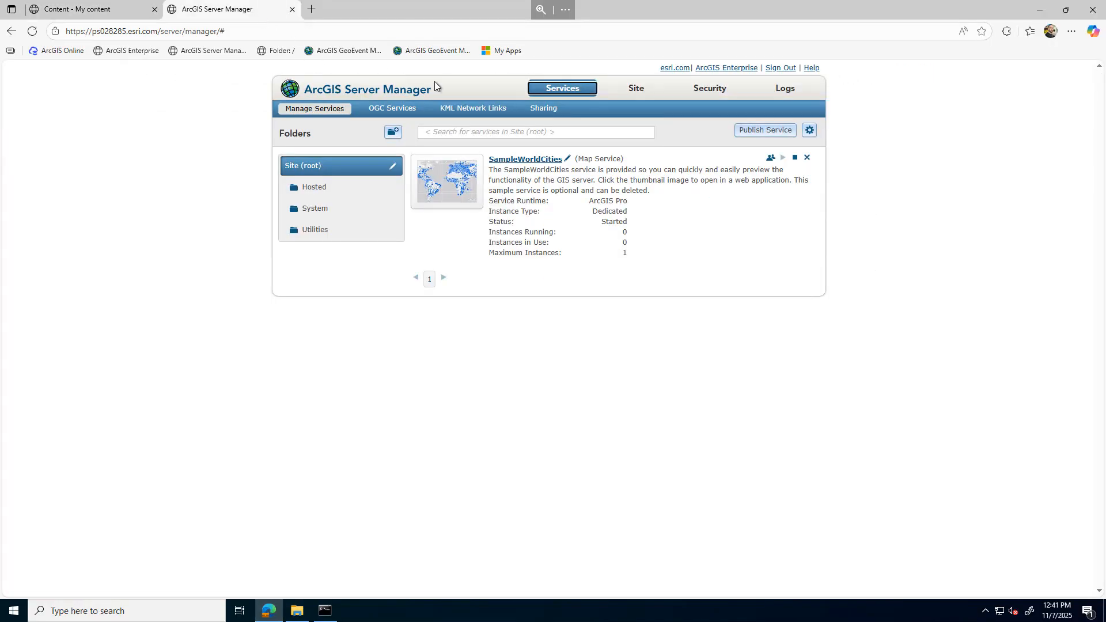
pyautogui.click(634, 90)
pyautogui.click(311, 193)
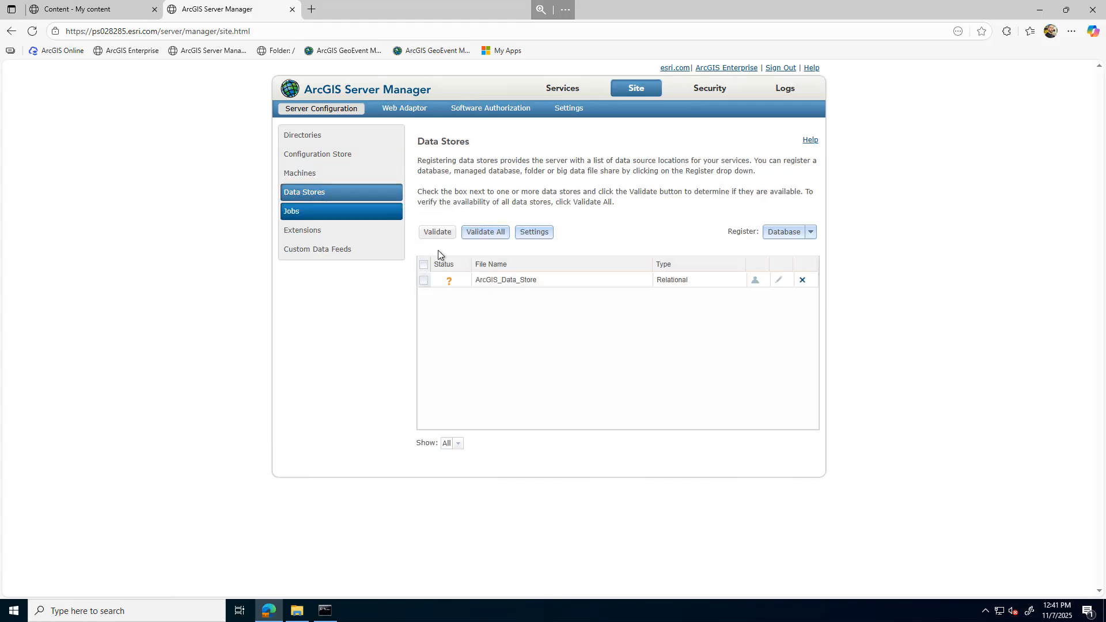
pyautogui.click(424, 280)
pyautogui.click(436, 232)
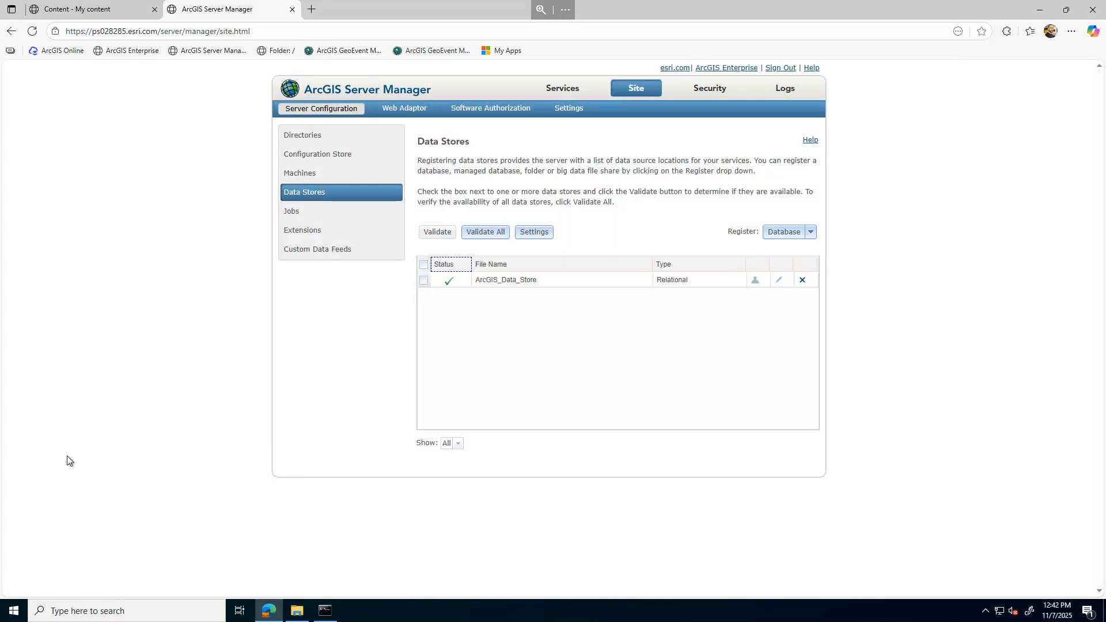
# Open the DC_FACILITIES hosted feature layer in the portal, review its data table, and open it in Map Viewer
pyautogui.click(115, 15)
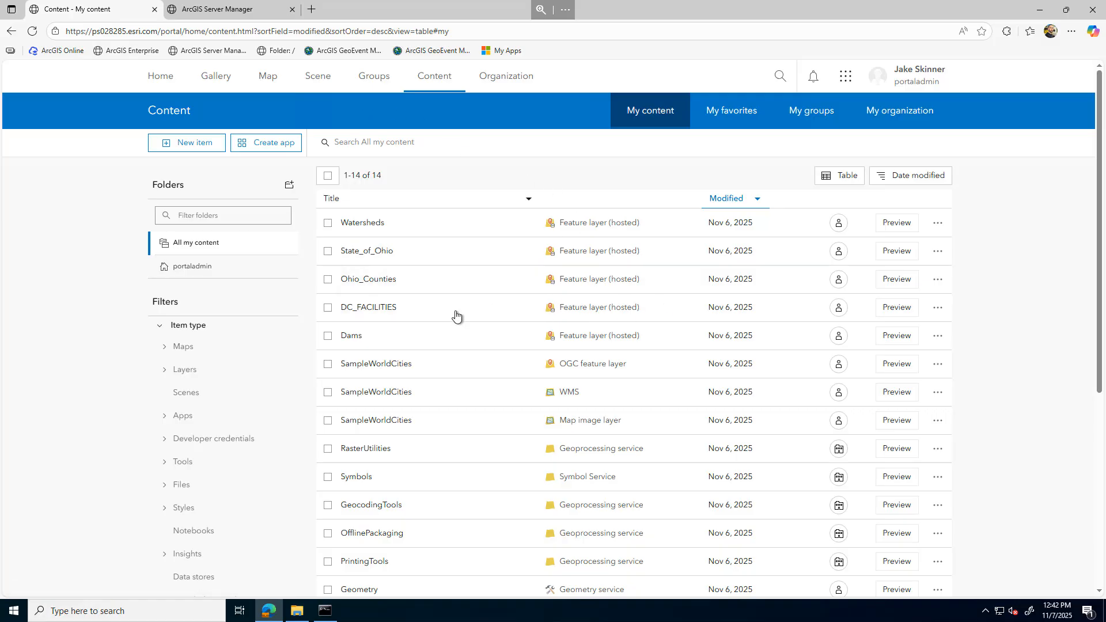
pyautogui.click(374, 309)
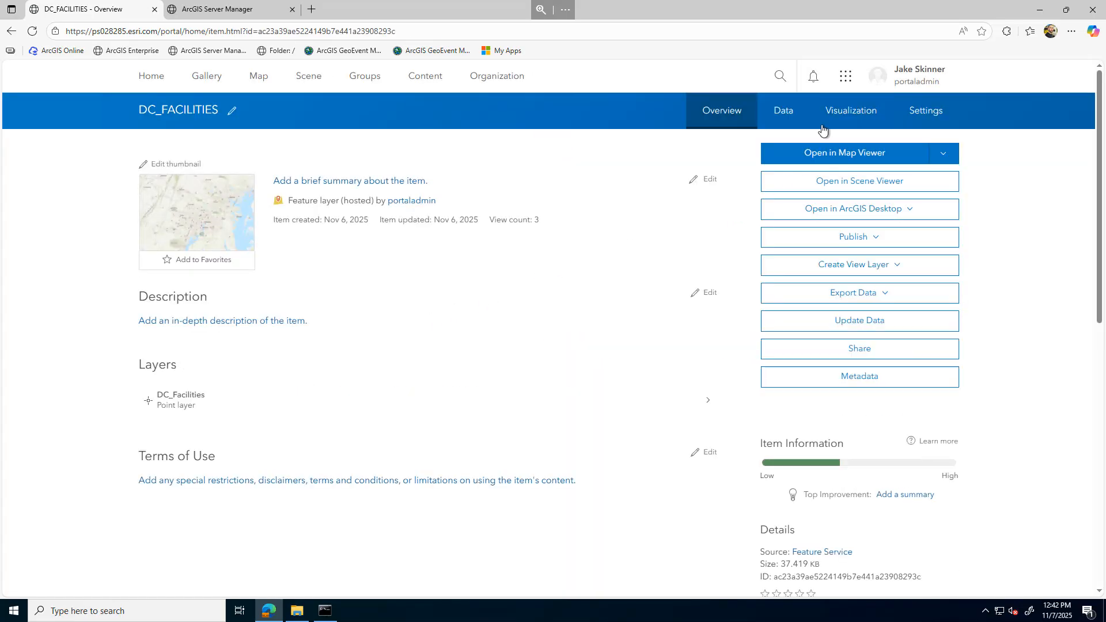
pyautogui.click(786, 116)
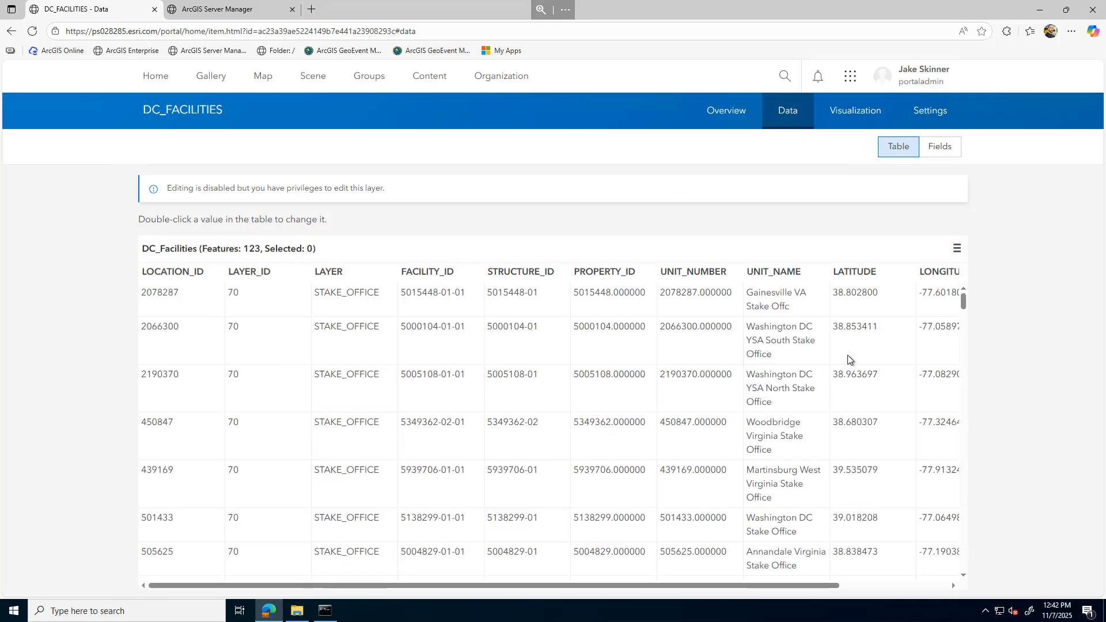
pyautogui.click(734, 118)
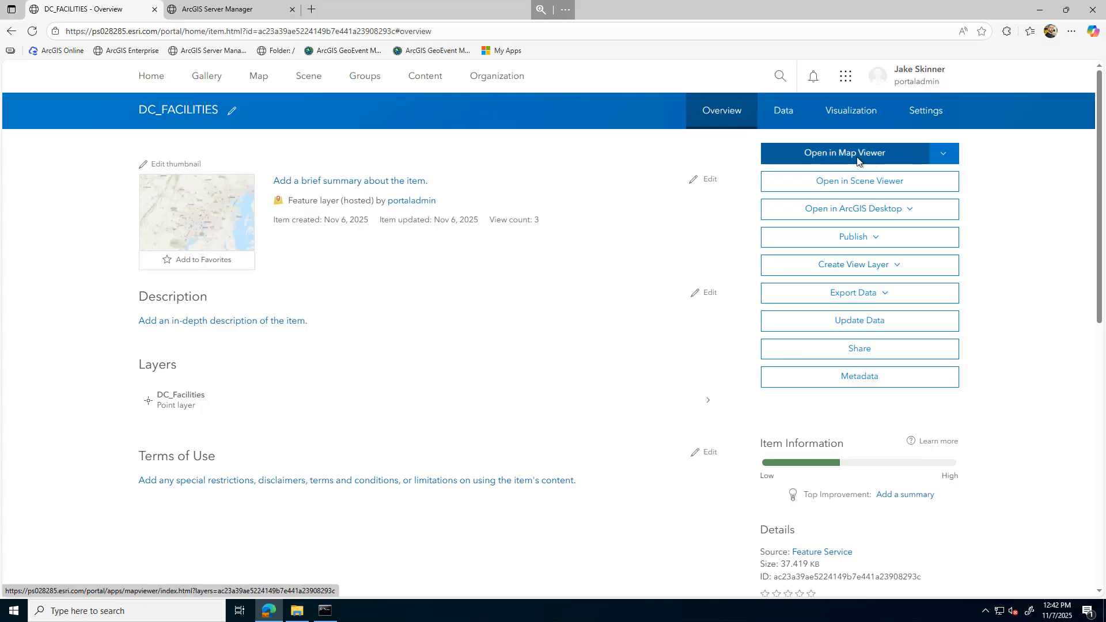
pyautogui.click(867, 156)
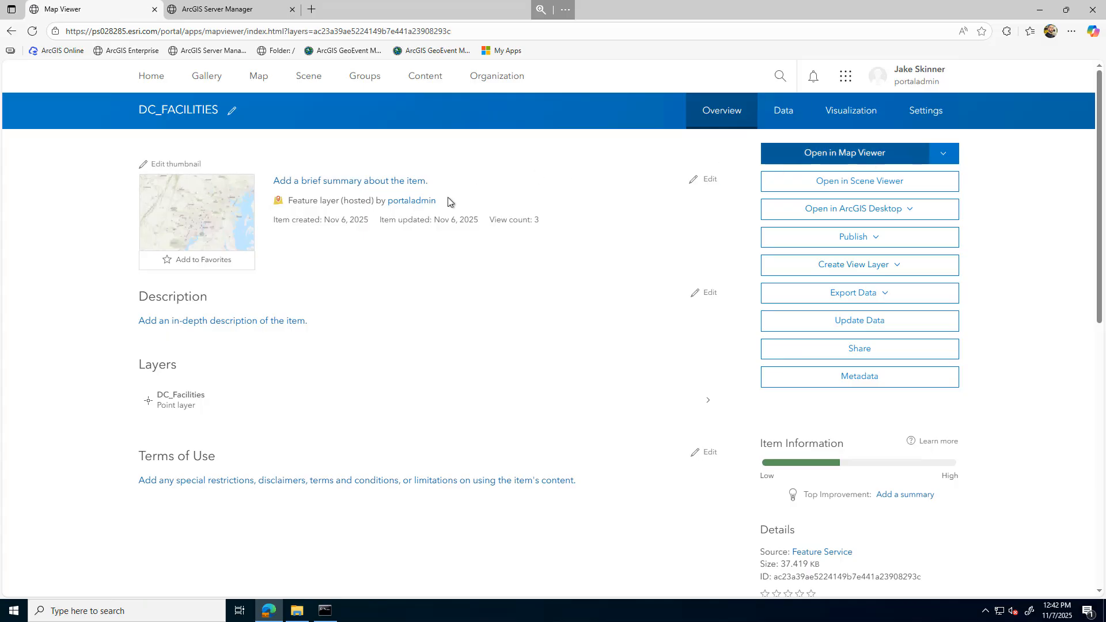